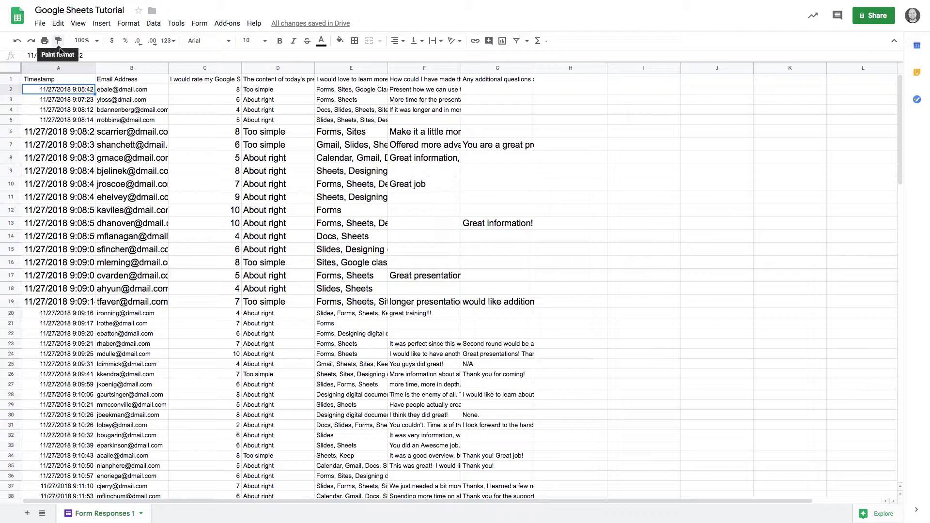
Compare timestamp text sizes in A5 and A6 and select the oversized rows 6–19.
click(55, 121)
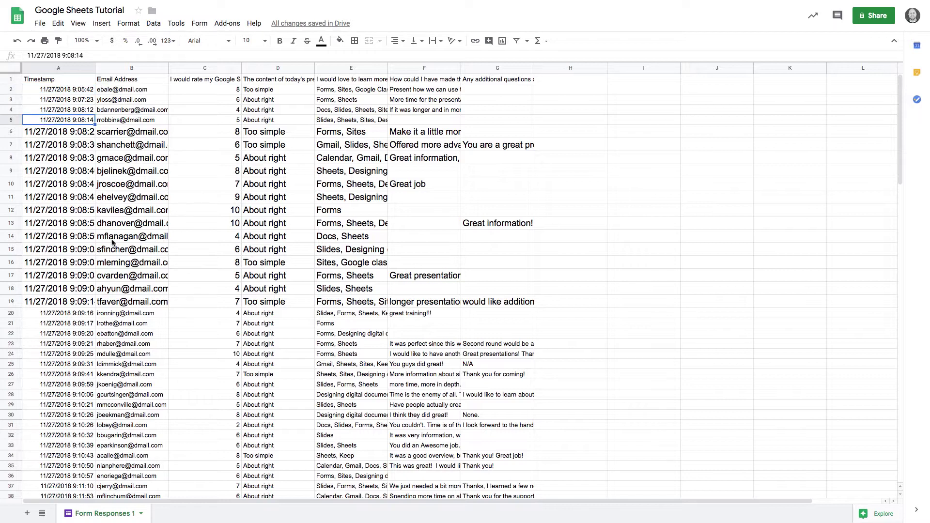
click(57, 133)
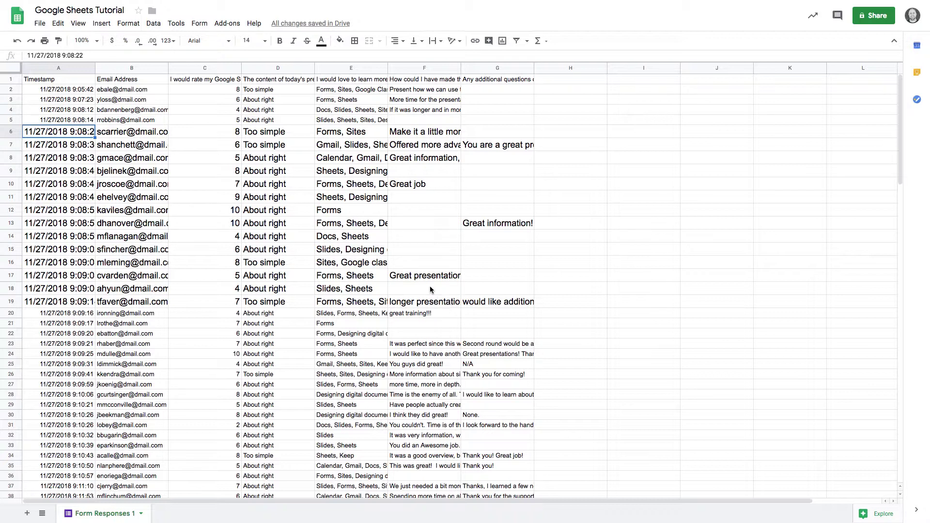
scroll(297, 224, down, 5)
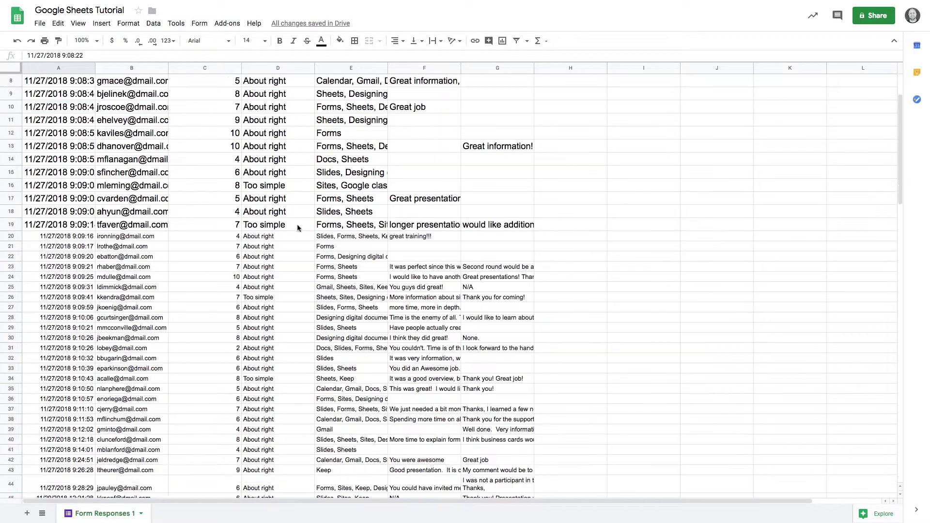
scroll(166, 328, up, 5)
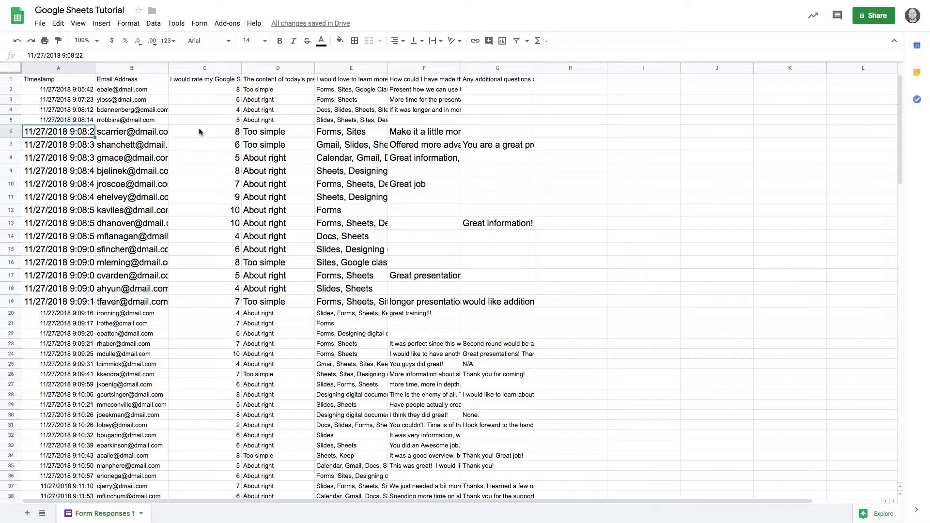
click(15, 131)
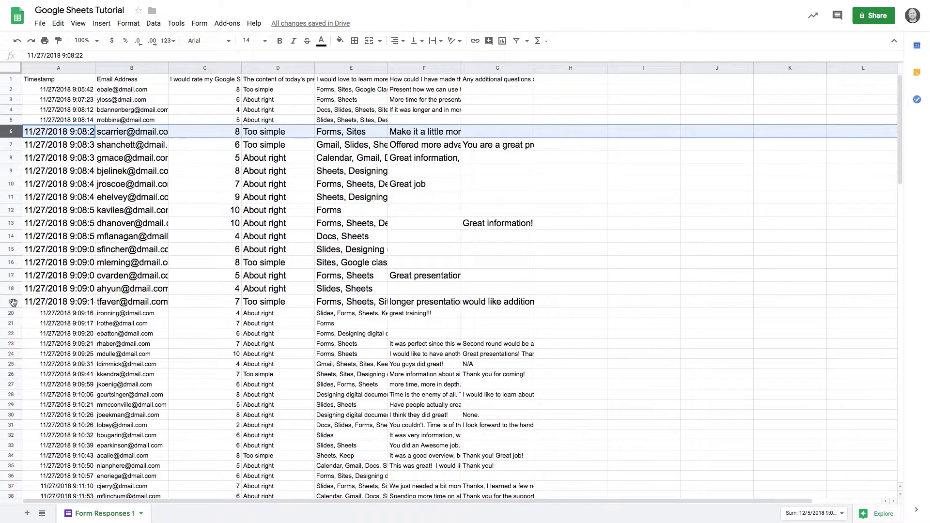
click(11, 301)
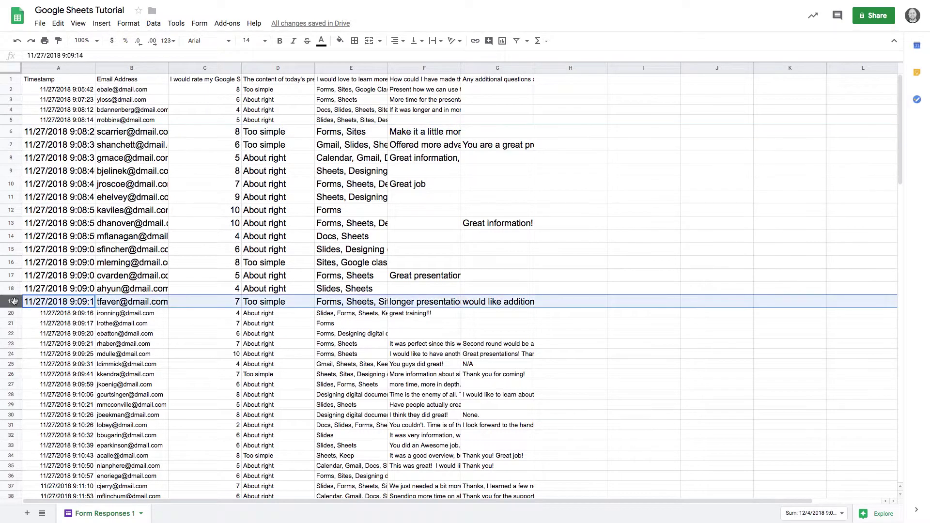
Copy cell B3's formatting onto A6:G19 with Paint format.
click(112, 103)
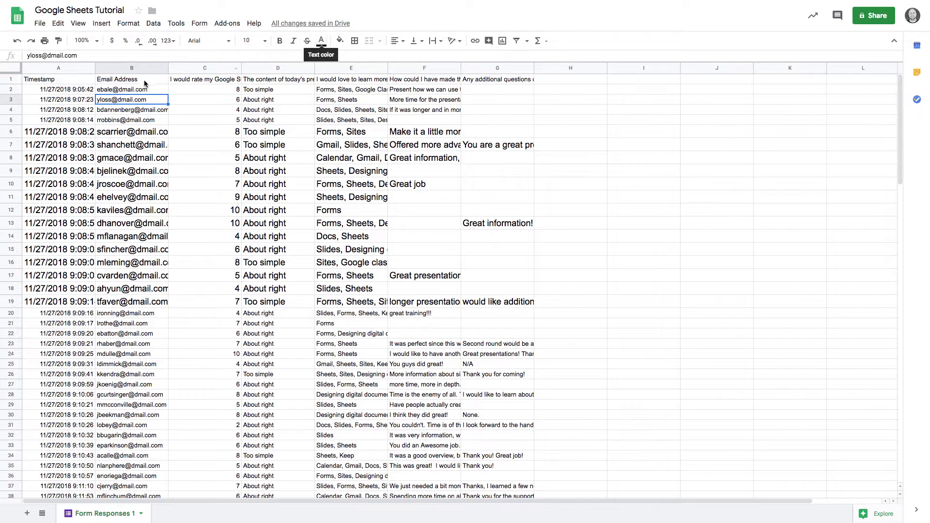
click(59, 43)
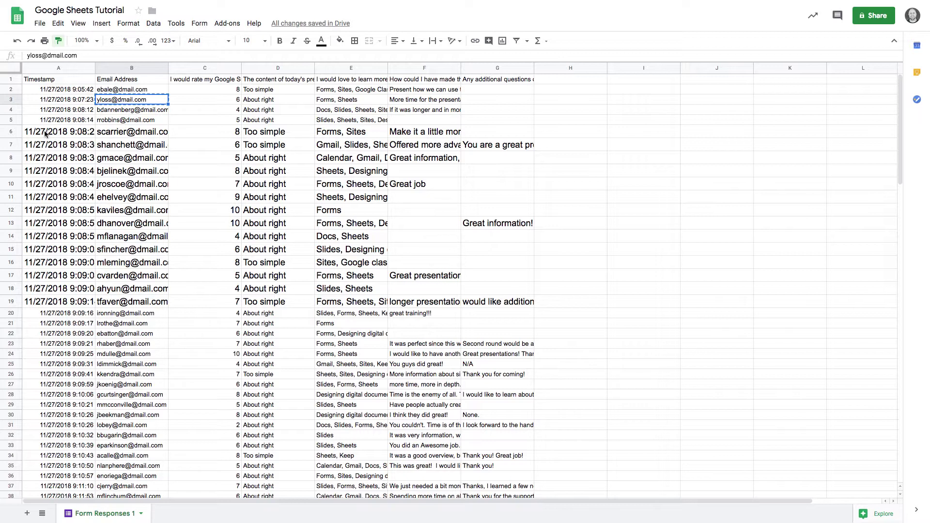
mouse_move(41, 131)
mouse_down()
mouse_move(144, 201)
mouse_move(140, 286)
mouse_move(219, 310)
mouse_move(514, 308)
mouse_up()
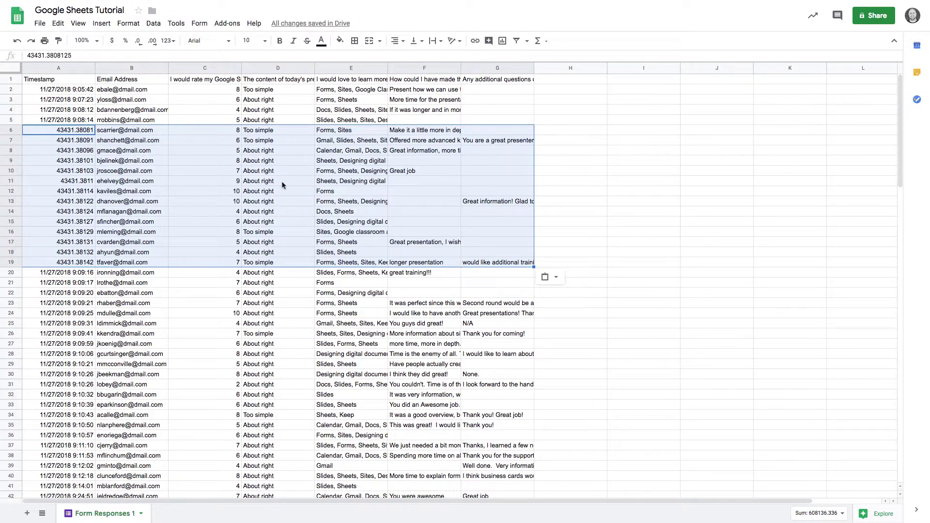
Undo and redo the rows 6–19 formatting change to compare 10pt and 14pt versions.
click(82, 137)
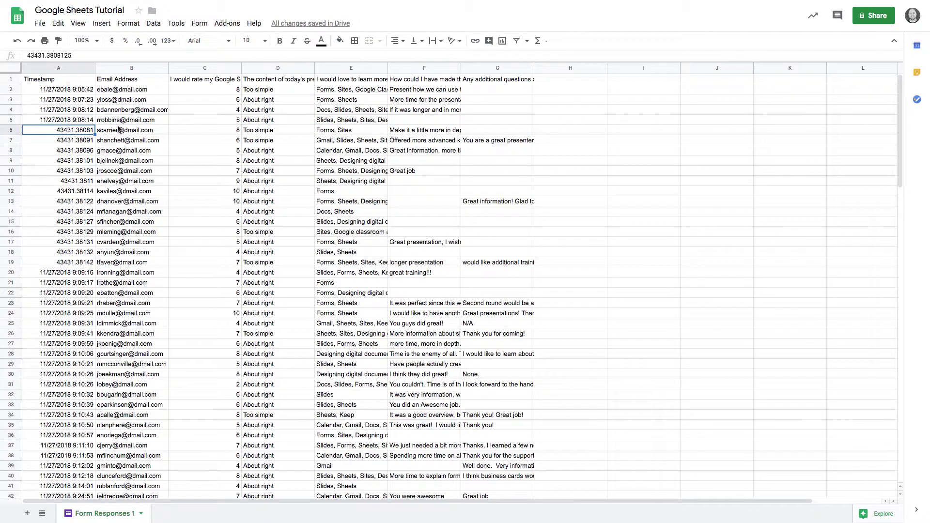
key(ctrl+z)
key(ctrl+z)
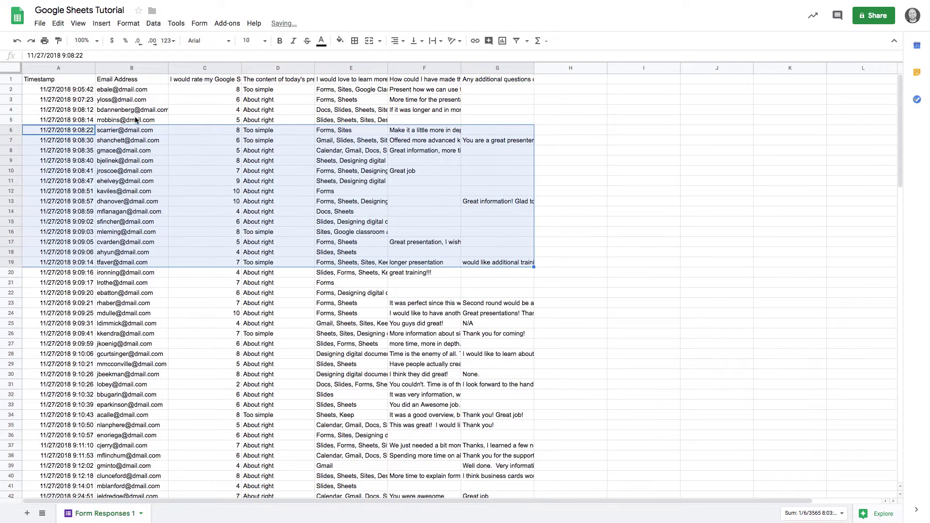
key(ctrl+y)
click(128, 101)
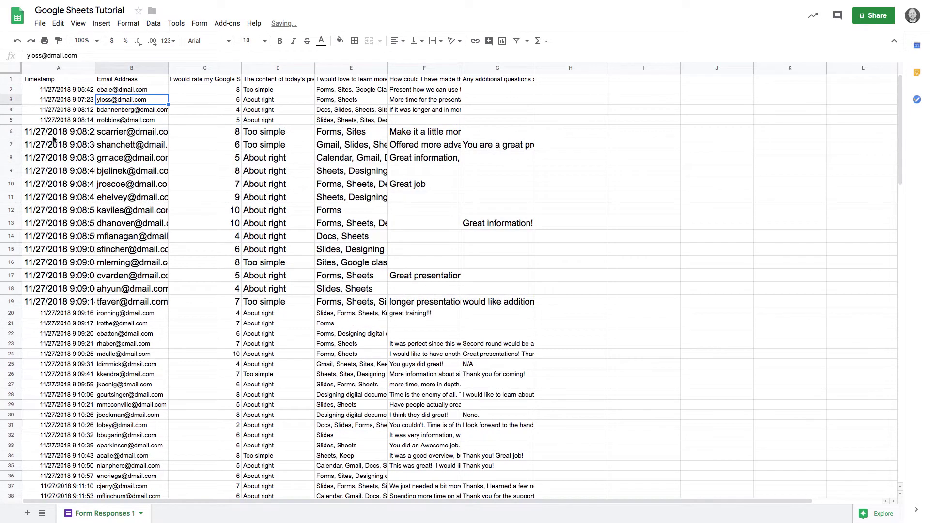
key(ctrl+z)
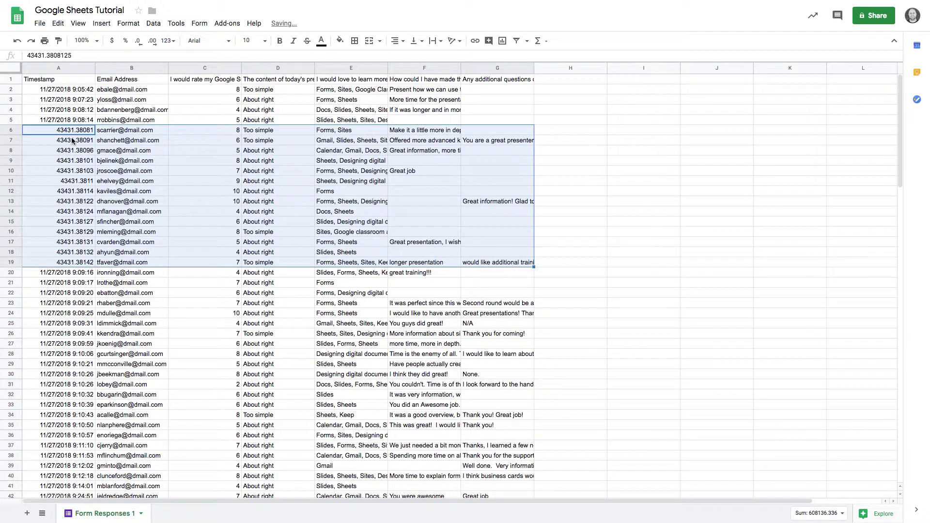
key(ctrl+y)
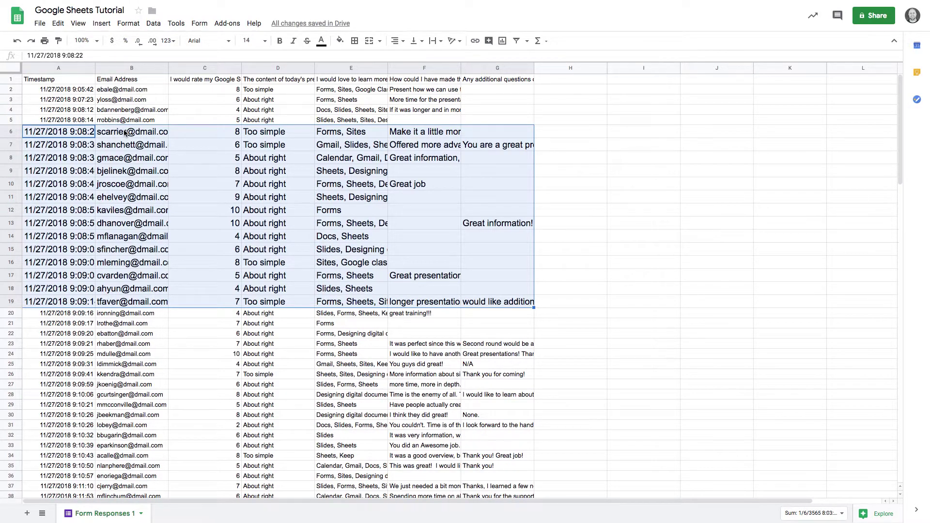
key(ctrl+z)
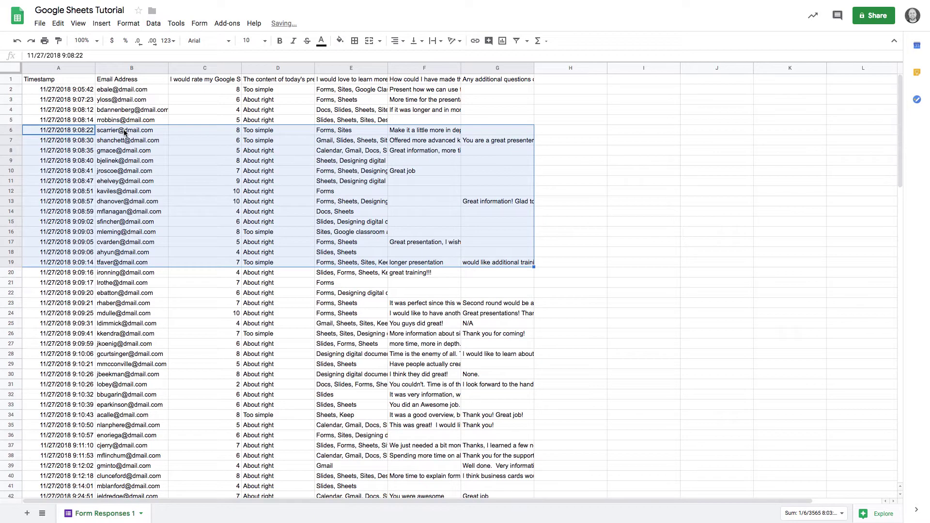
key(ctrl+y)
Paint cell A4's date-time formatting across A6:G19.
click(74, 123)
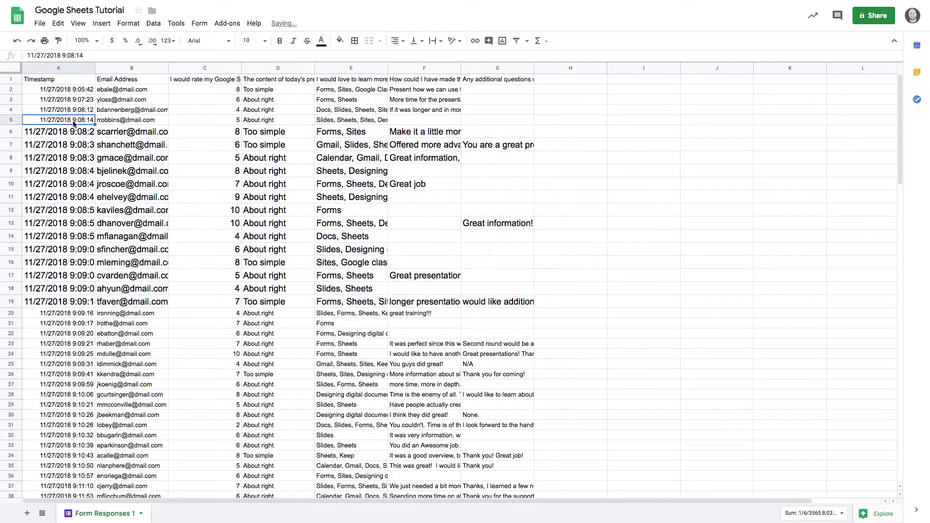
click(61, 111)
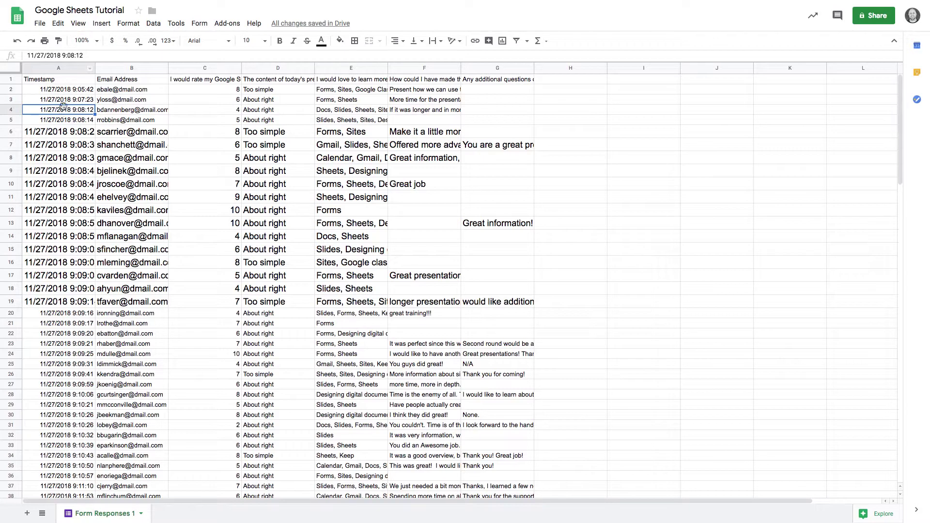
click(59, 42)
drag(54, 131, 505, 307)
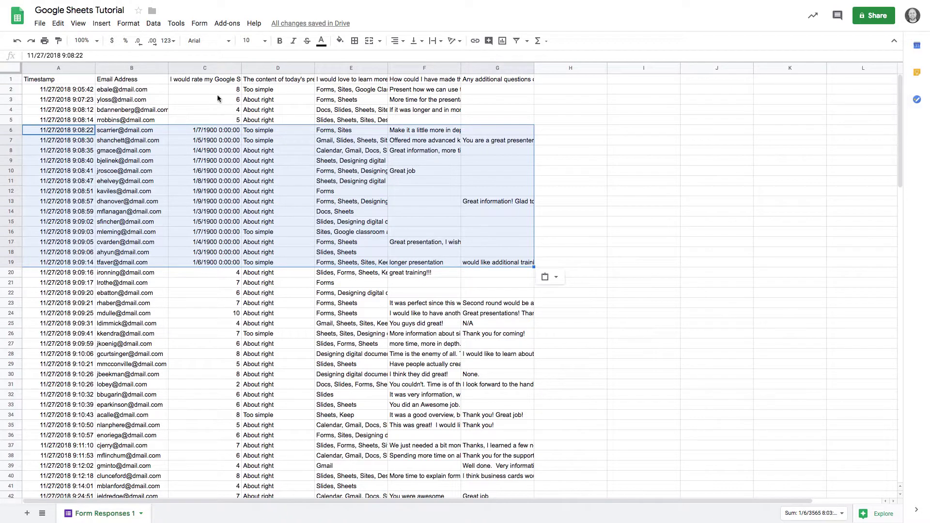
click(207, 68)
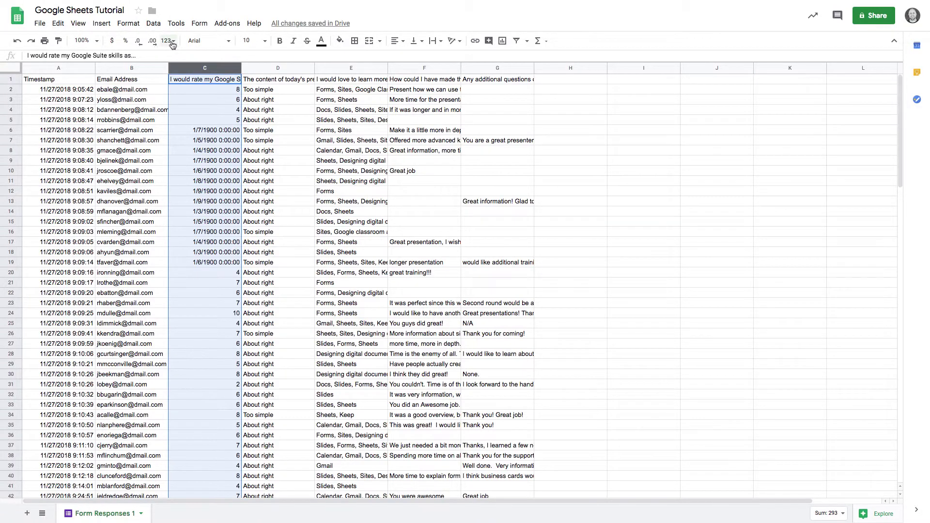
Set column C's number format to Automatic so the ratings show as numbers.
click(168, 40)
click(186, 58)
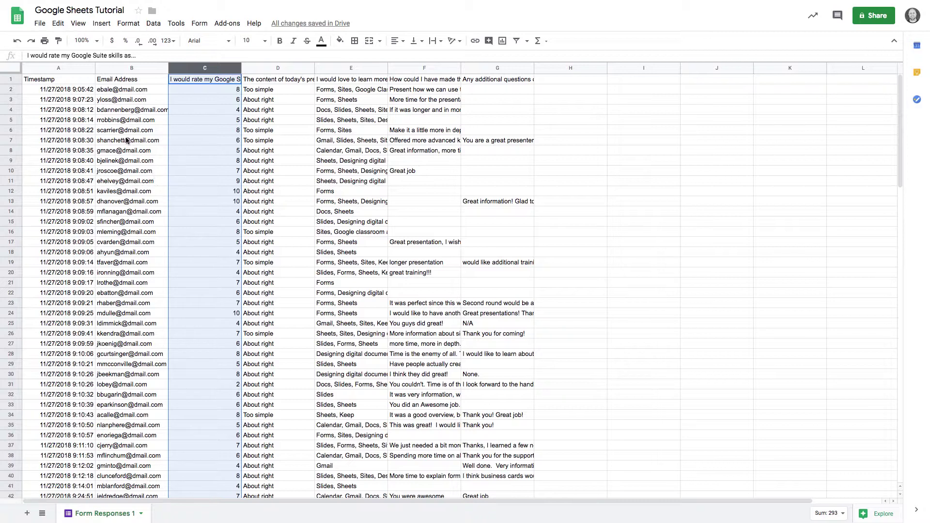
click(578, 102)
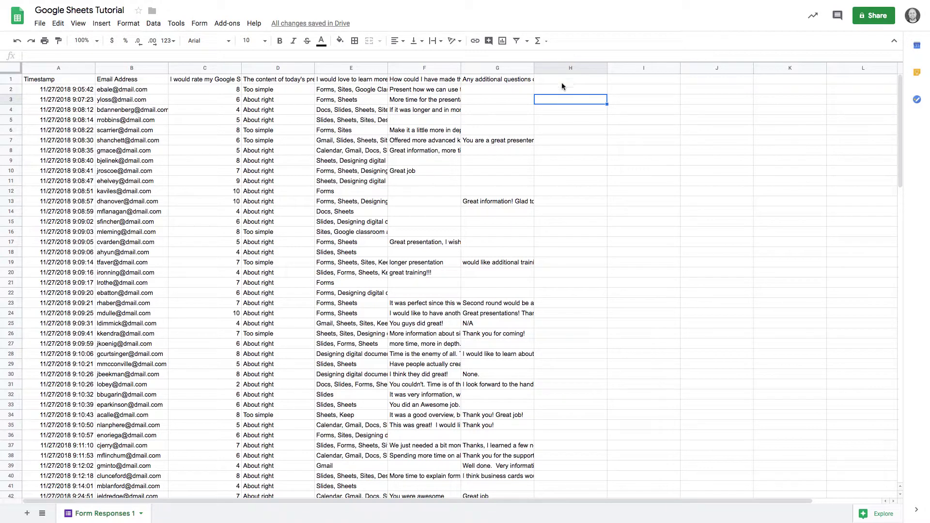
click(54, 81)
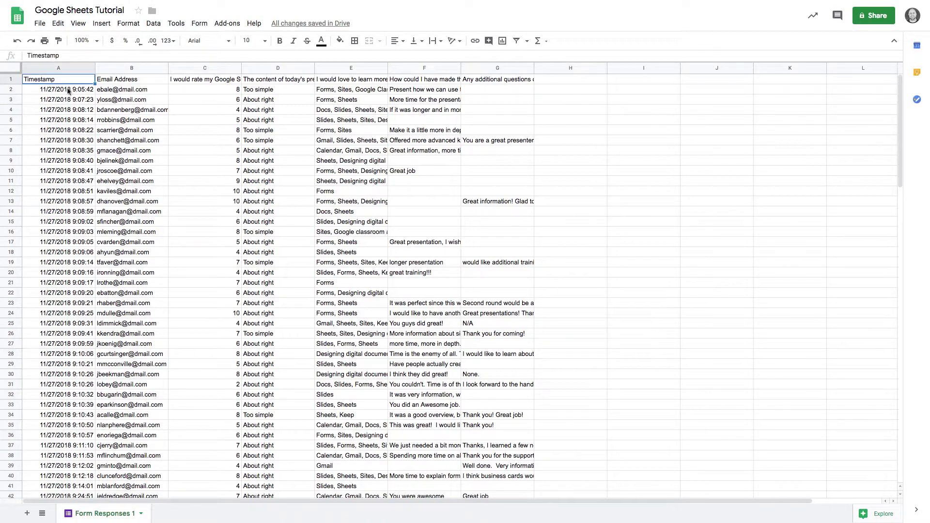
Give the Timestamp header cell A1 a light teal fill and white text.
click(340, 41)
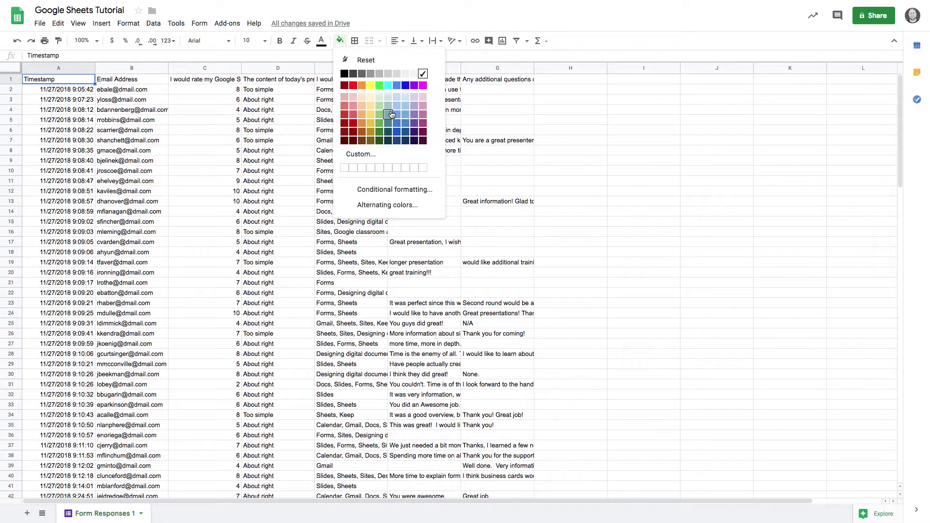
click(388, 105)
click(321, 41)
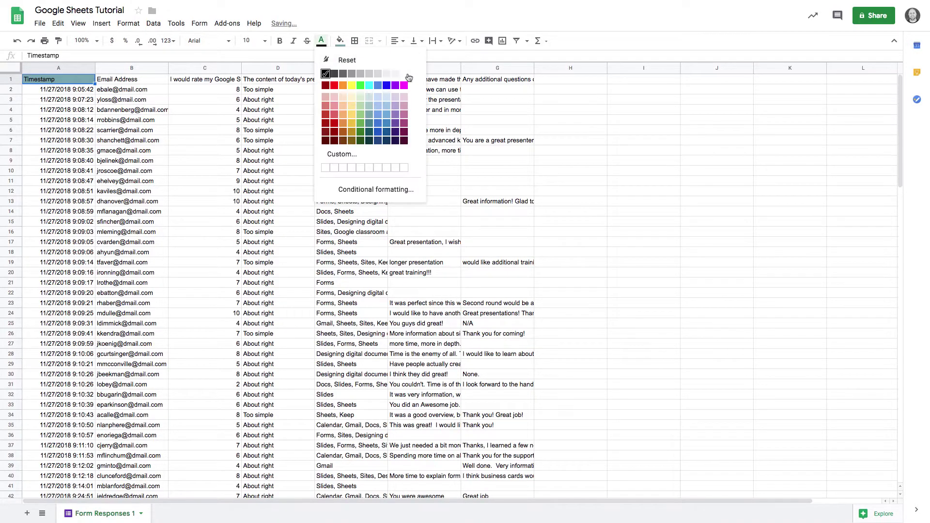
click(408, 69)
Make the Timestamp header 12-point and centre it horizontally and vertically.
click(265, 41)
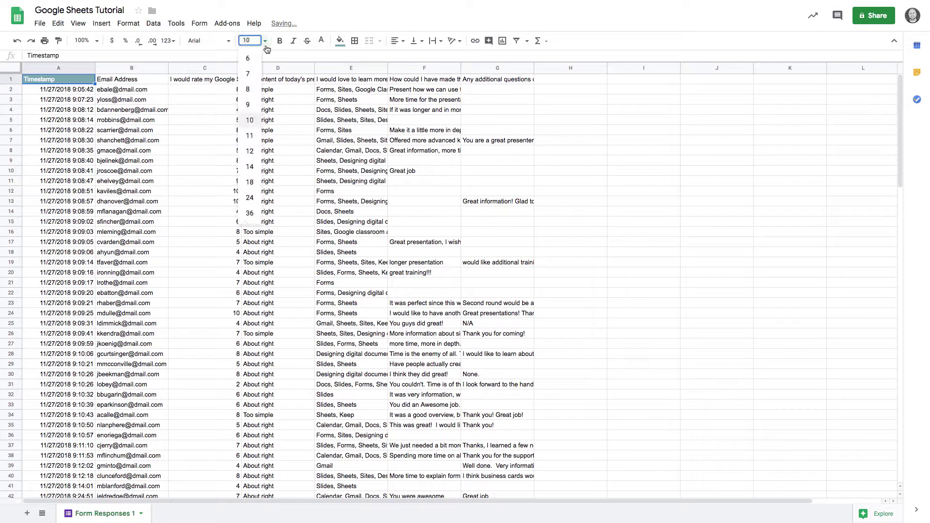
click(249, 151)
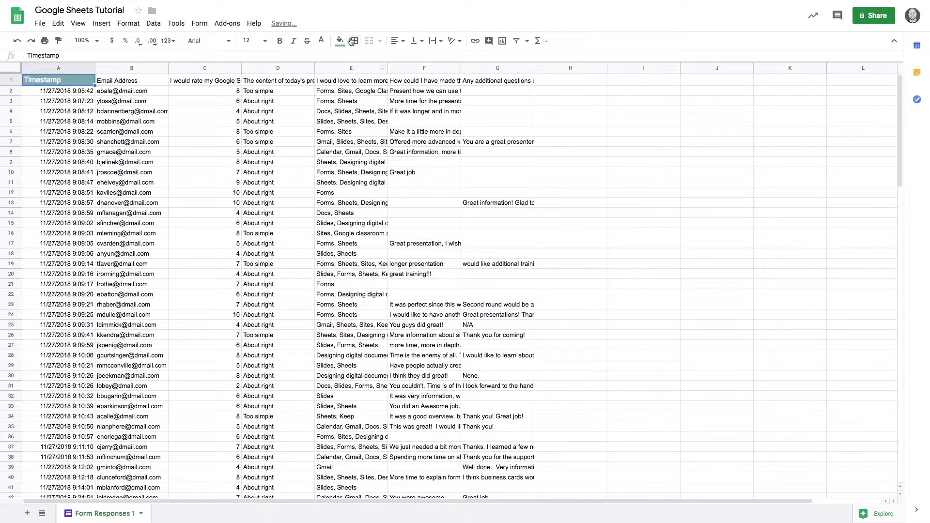
click(396, 41)
click(412, 58)
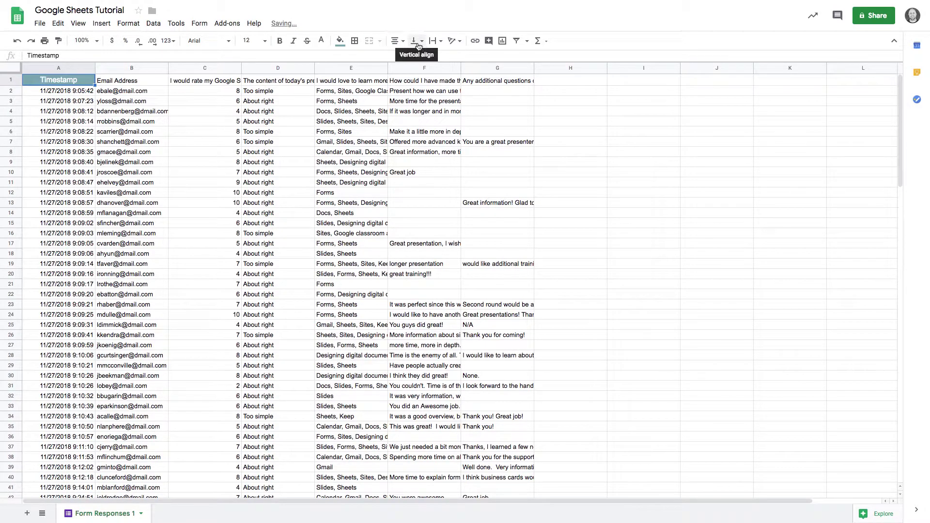
click(416, 40)
click(428, 58)
click(80, 101)
click(75, 80)
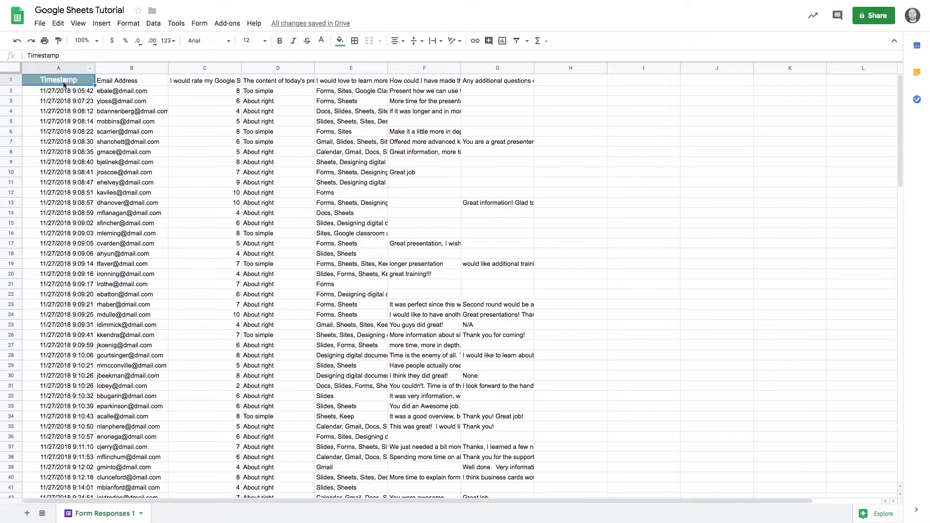
Paint A1's teal, white, 12-point centred styling across headers B1 through G1.
click(58, 42)
click(143, 81)
drag(144, 81, 509, 81)
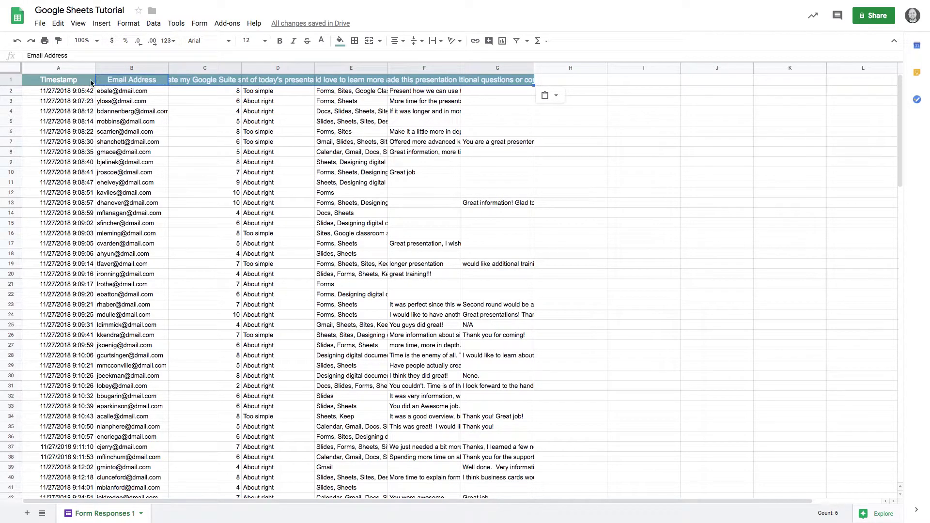
click(432, 80)
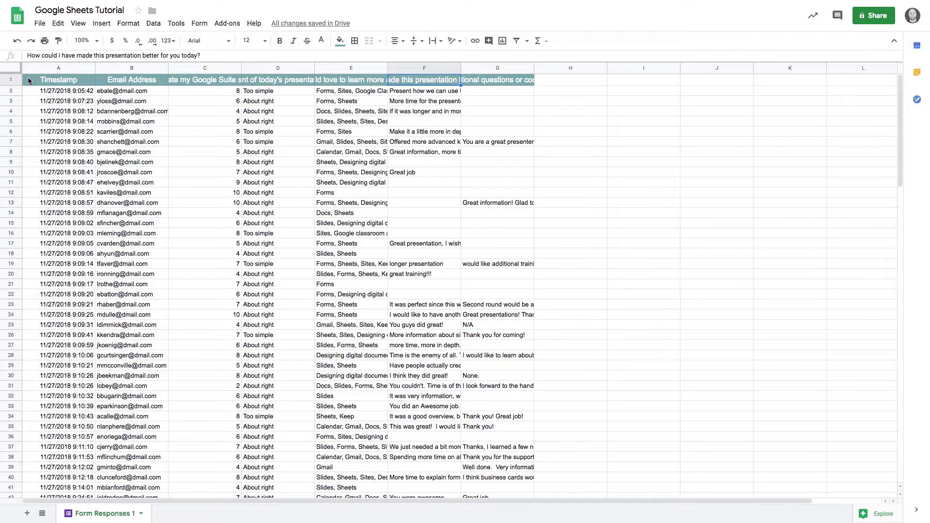
Set header row 1 to Wrap text so full questions show on several lines.
click(7, 82)
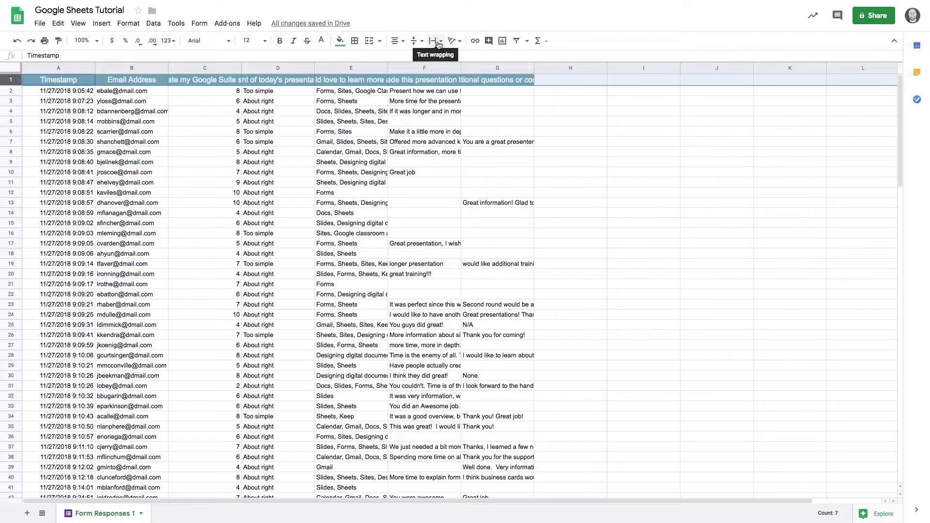
click(437, 43)
click(447, 63)
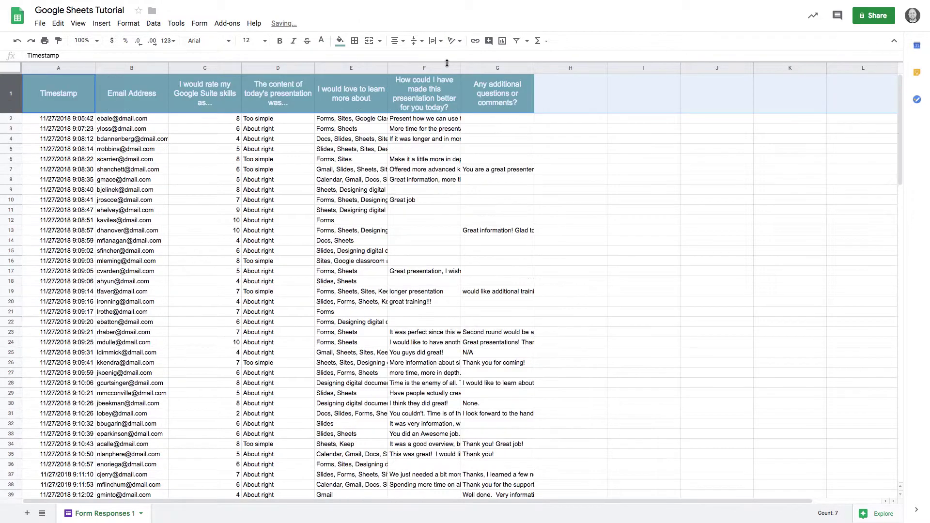
click(412, 120)
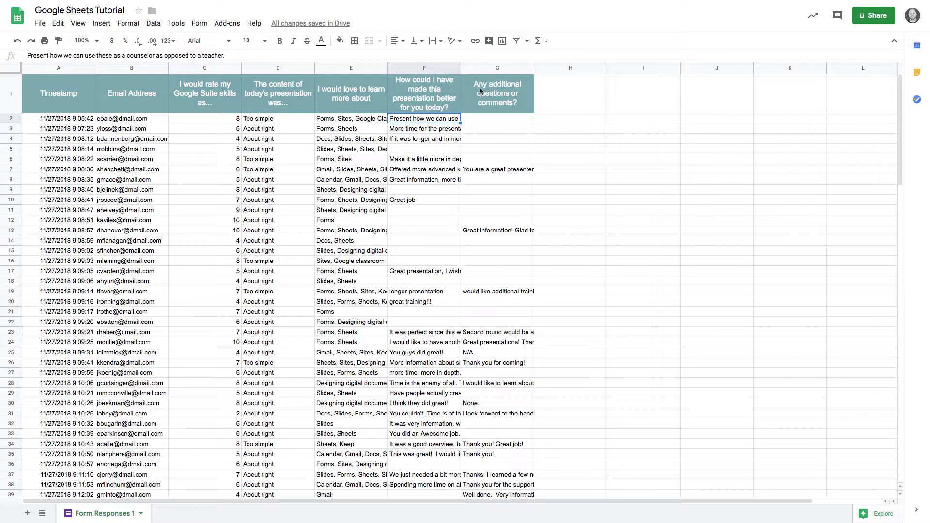
click(139, 138)
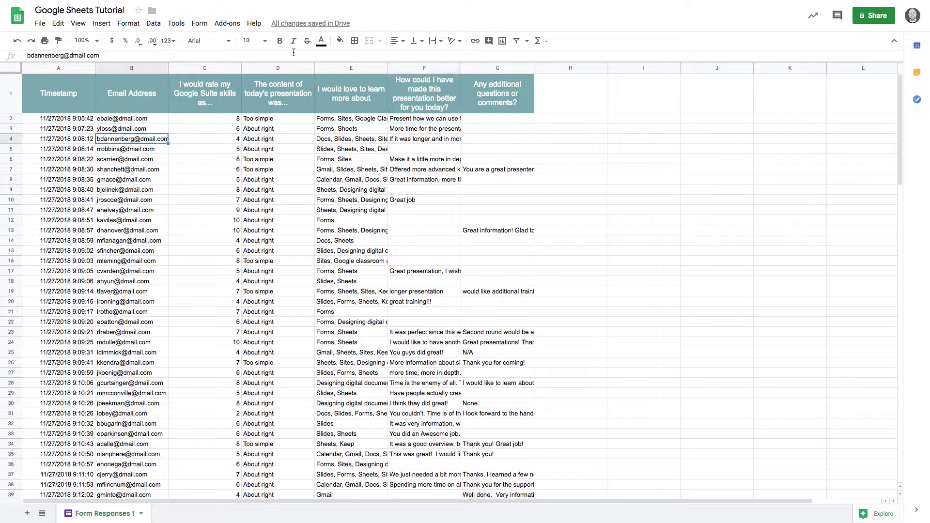
click(227, 44)
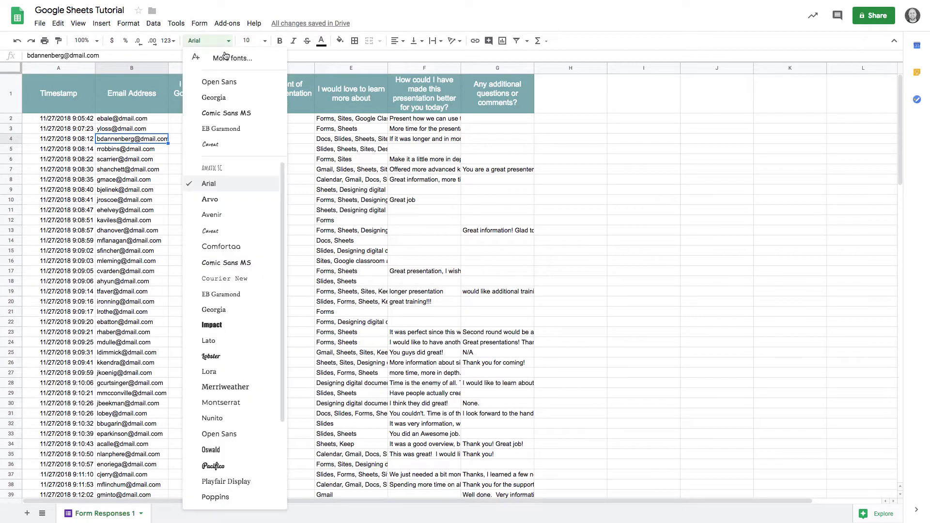
click(228, 129)
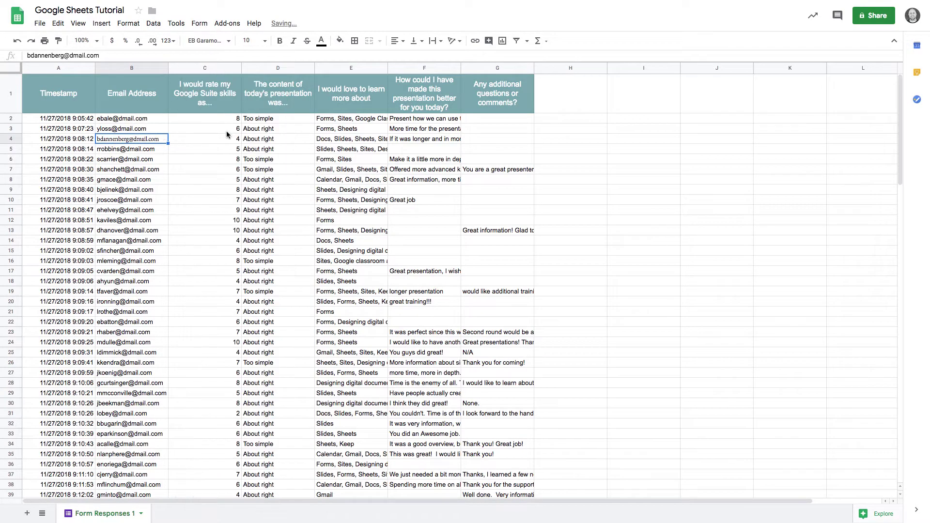
click(264, 41)
click(249, 166)
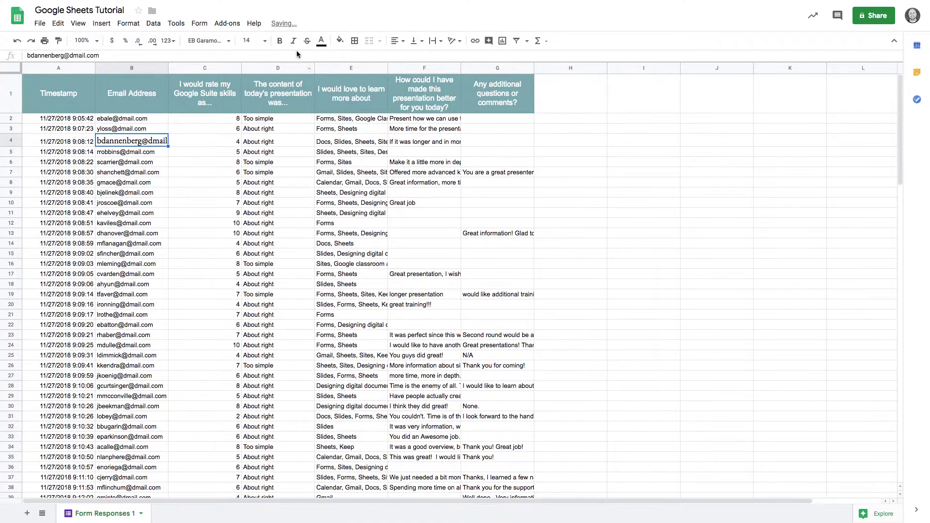
click(280, 43)
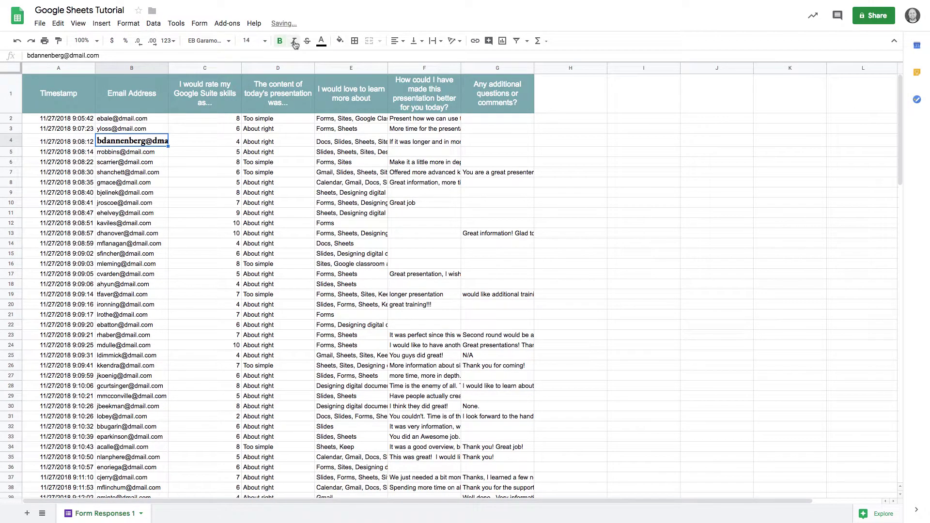
click(294, 41)
click(308, 43)
key(ctrl+z)
click(293, 41)
click(307, 41)
click(321, 40)
click(395, 86)
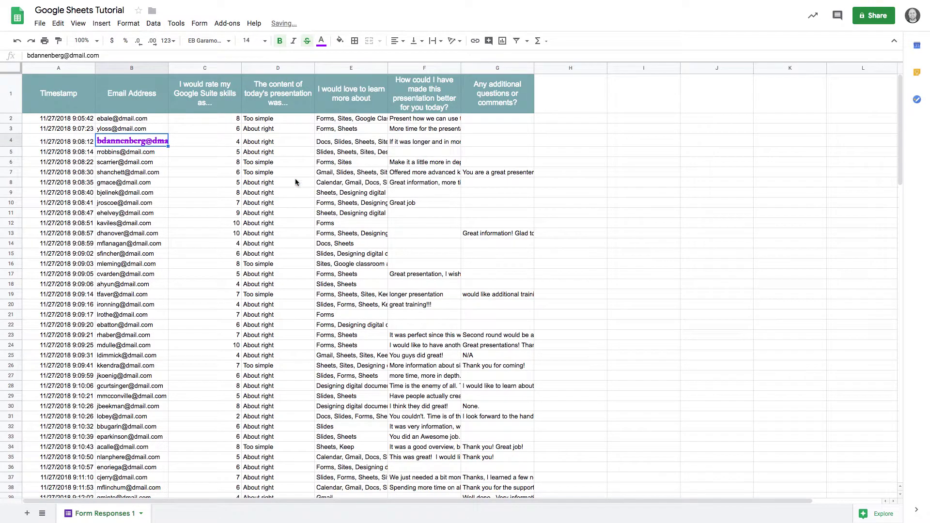
click(341, 42)
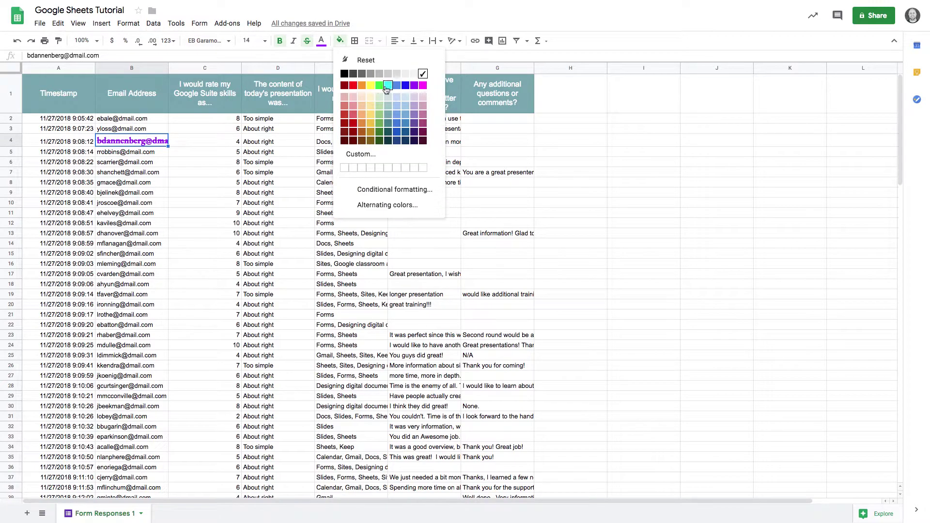
click(388, 85)
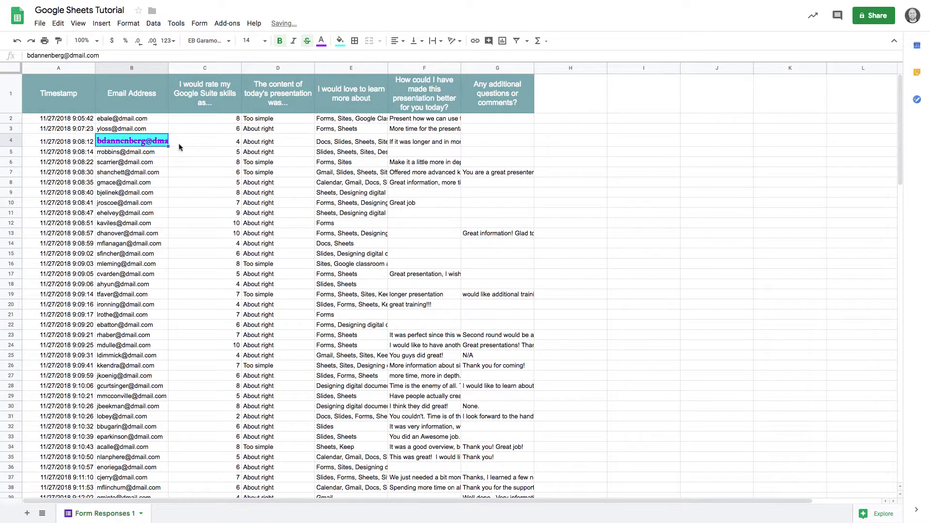
click(158, 154)
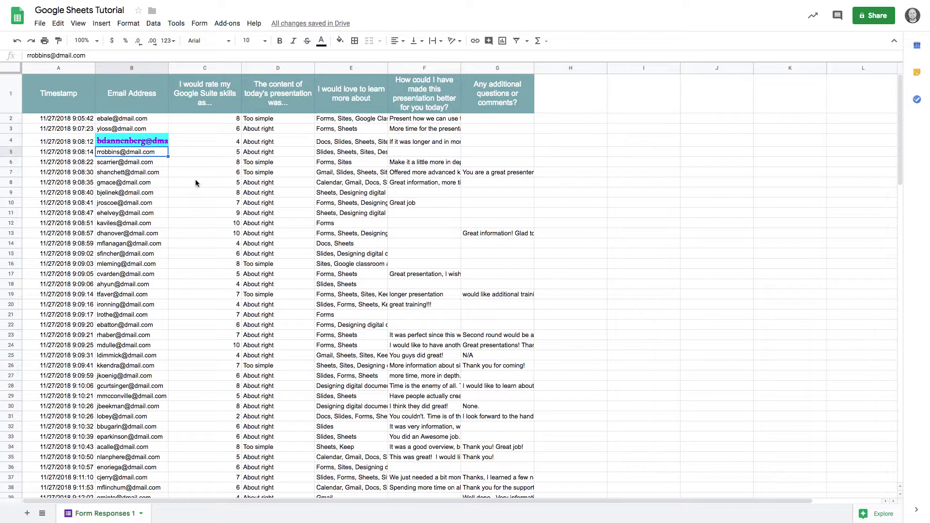
key(Up)
key(ctrl+z)
key(ctrl+z)
key(ctrl+z)
key(ctrl+z)
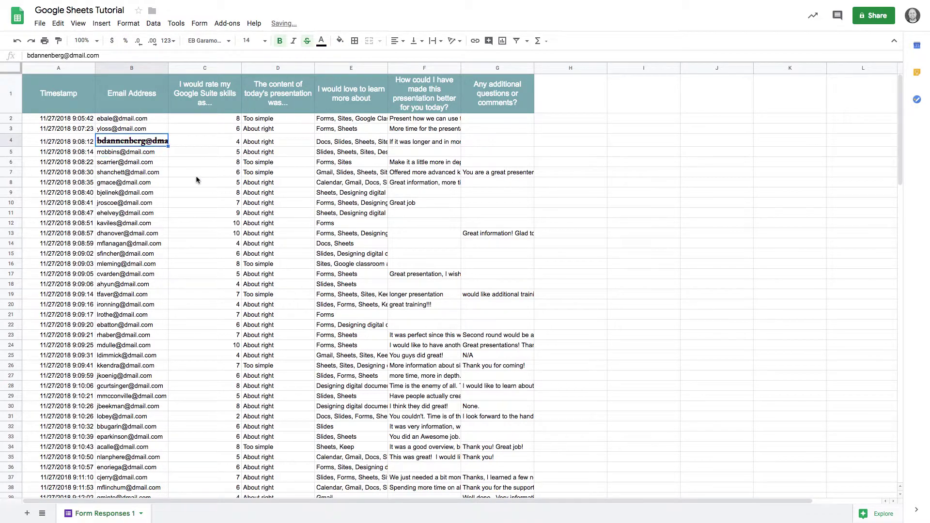
key(ctrl+z)
key(ctrl+z)
key(ctrl+z)
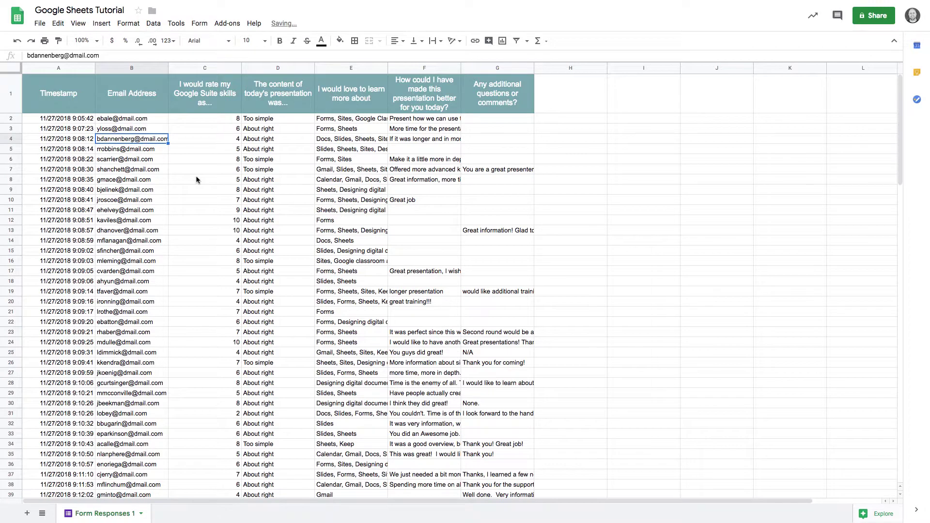
click(158, 150)
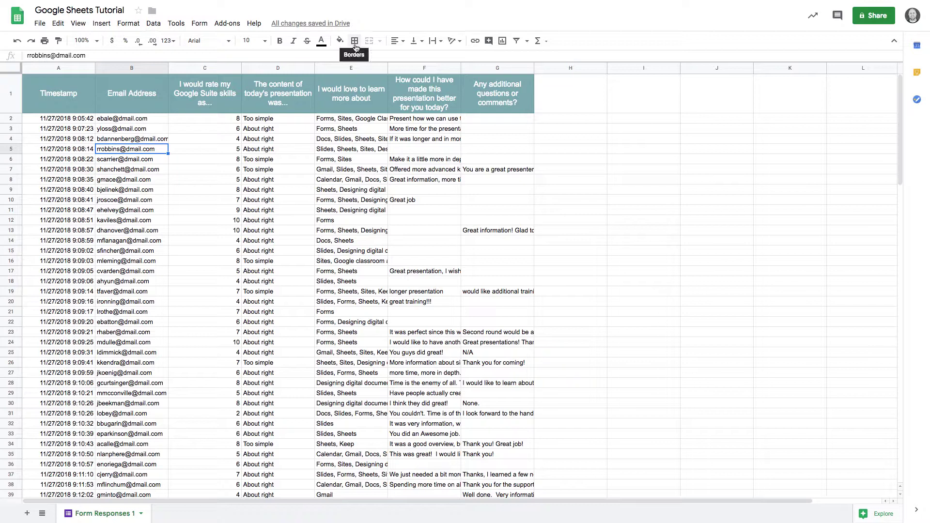
Select the whole response table with Ctrl+A from a data cell.
click(67, 120)
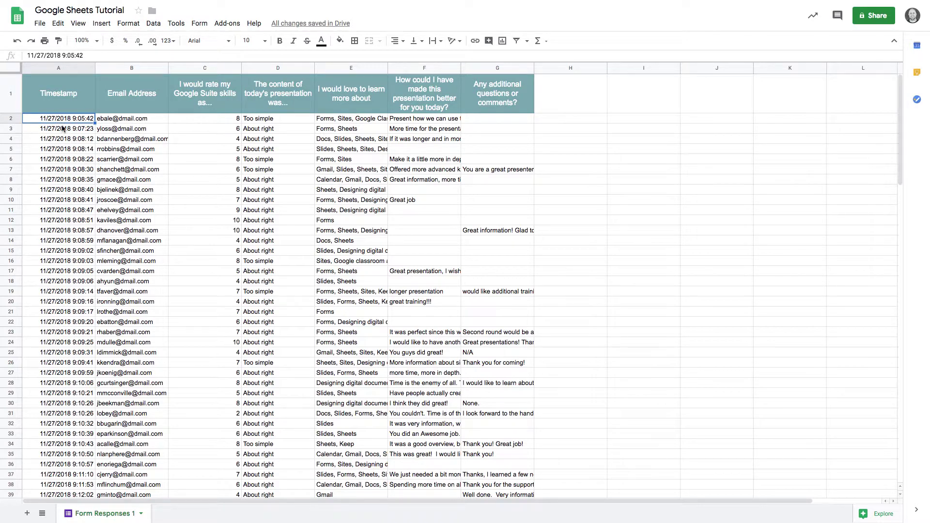
key(ctrl+a)
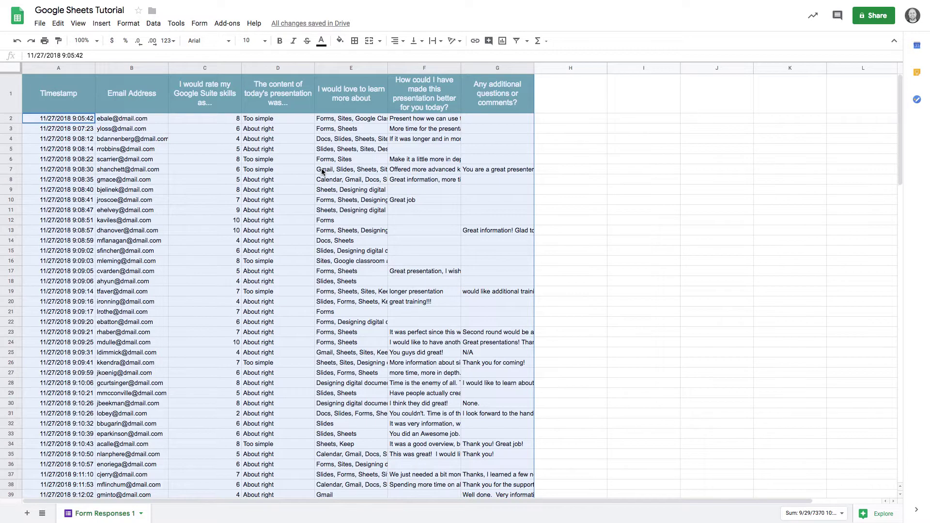
scroll(322, 171, down, 4)
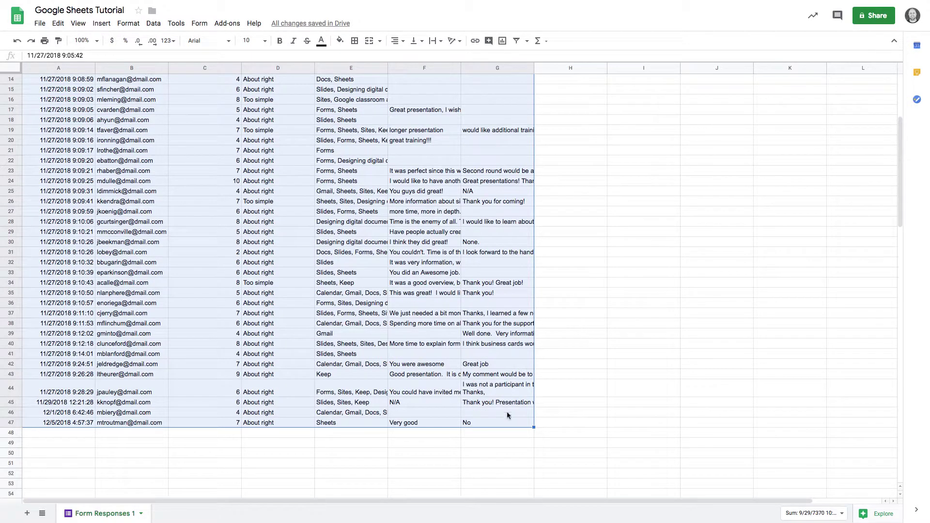
scroll(395, 367, up, 5)
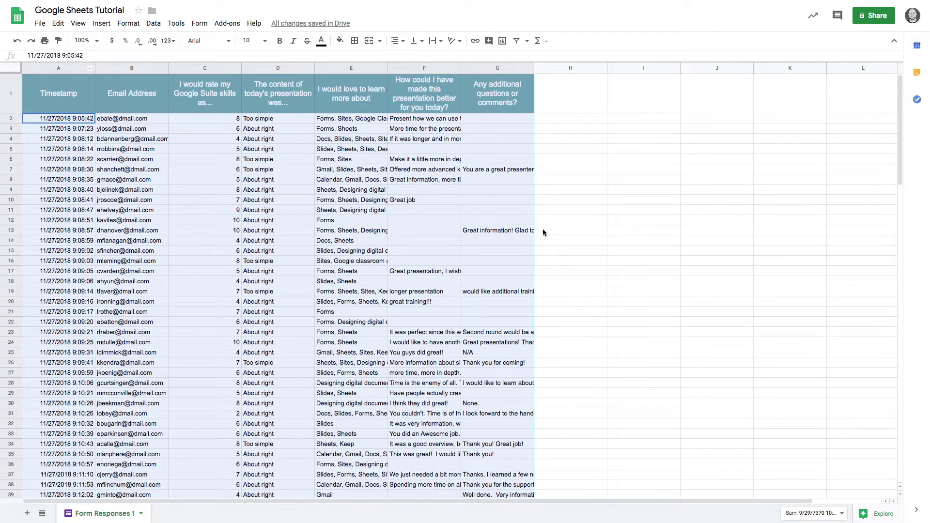
click(501, 193)
click(11, 68)
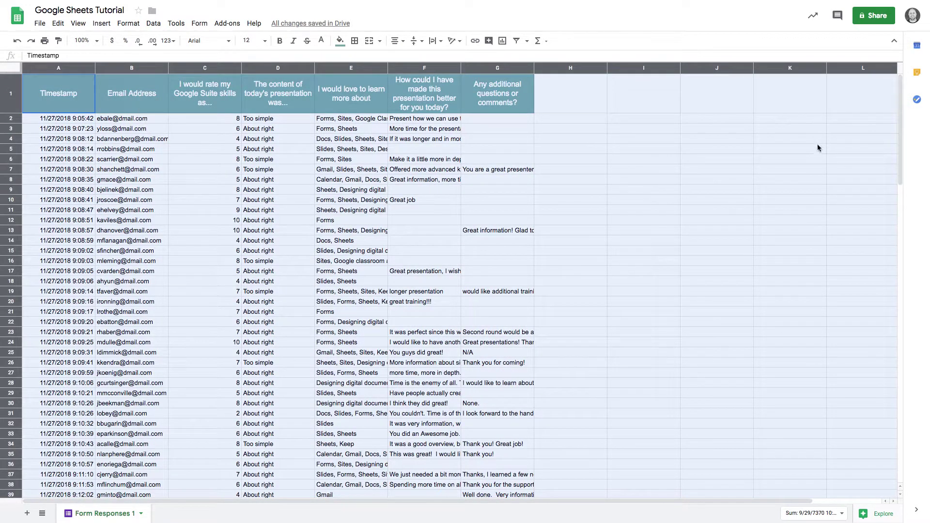
scroll(809, 187, down, 10)
scroll(412, 263, up, 10)
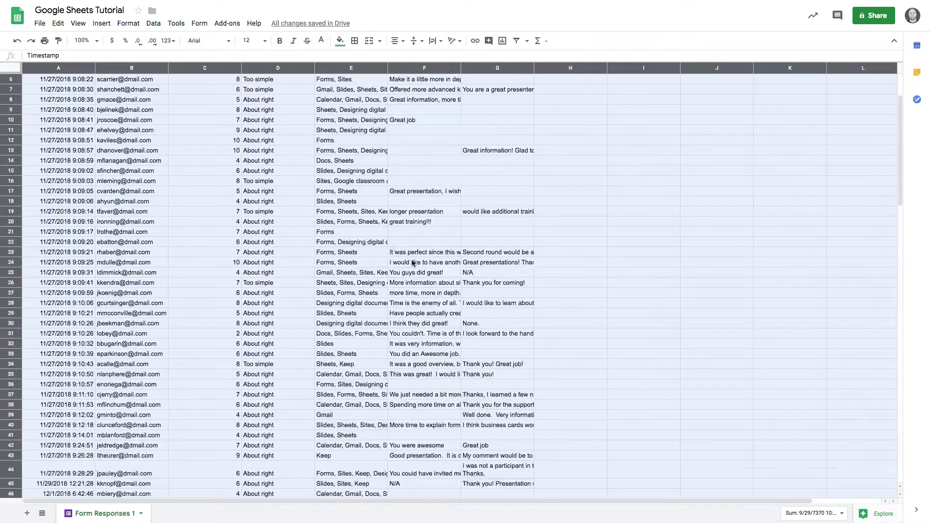
click(411, 221)
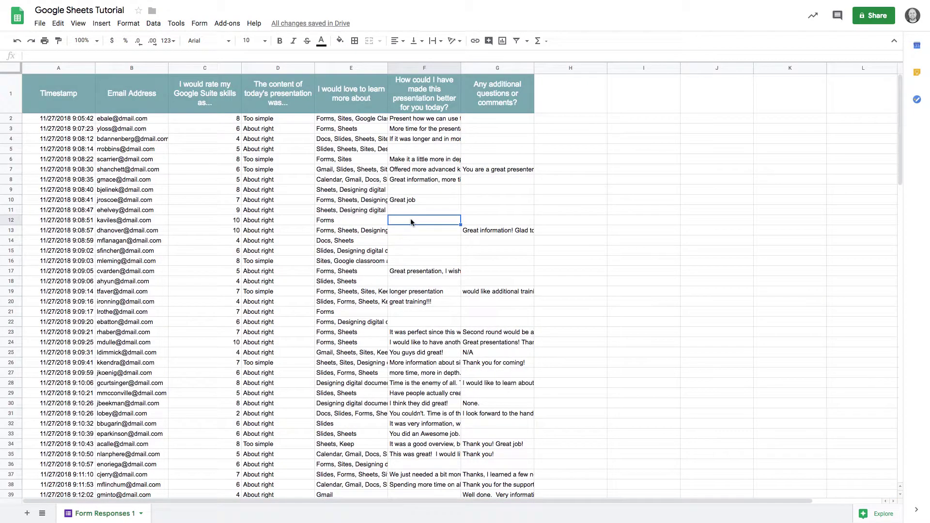
key(ctrl+a)
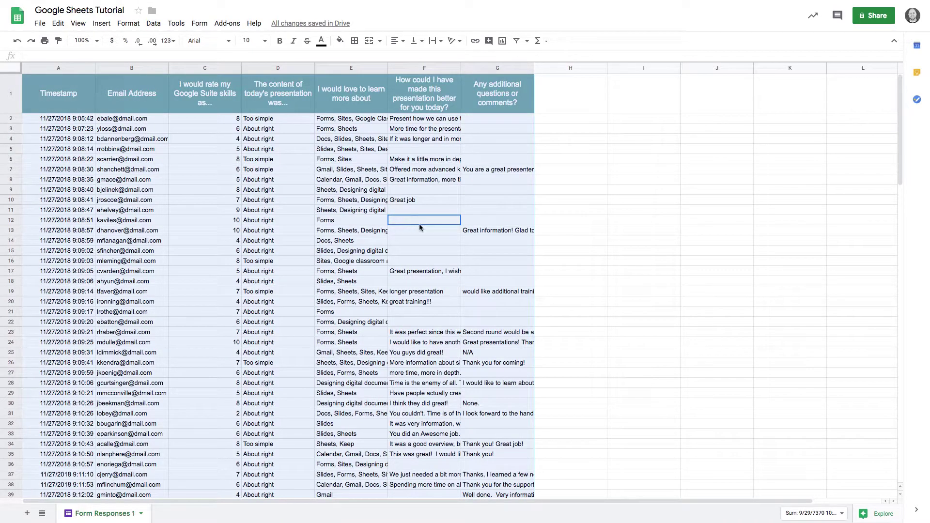
Apply All borders to every cell of the table.
click(355, 43)
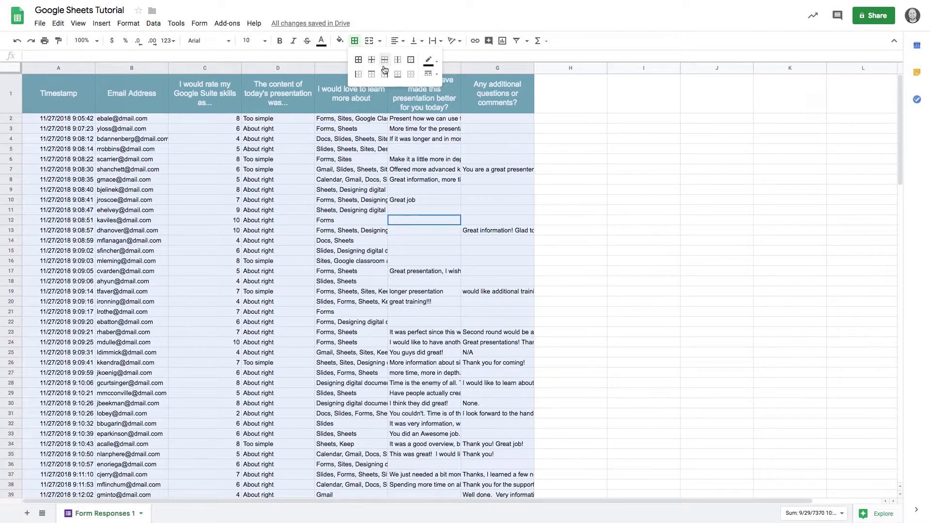
click(360, 62)
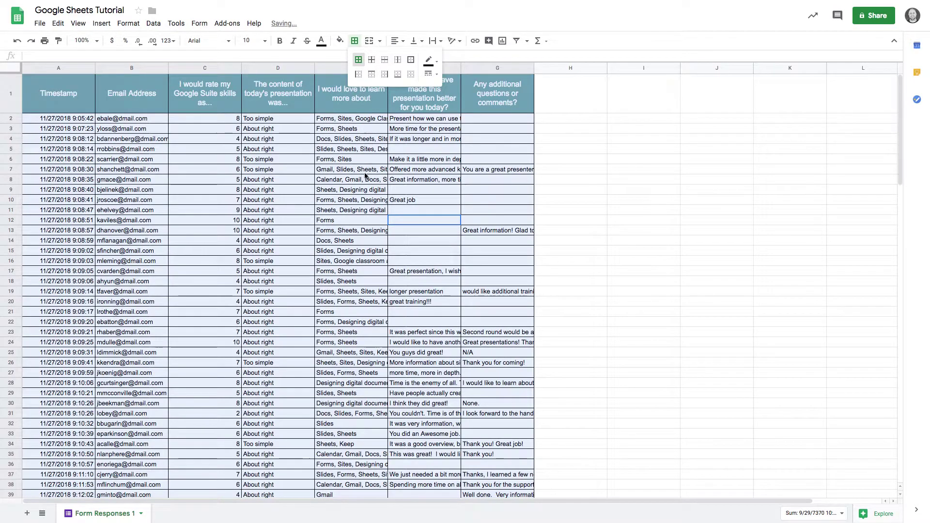
click(334, 169)
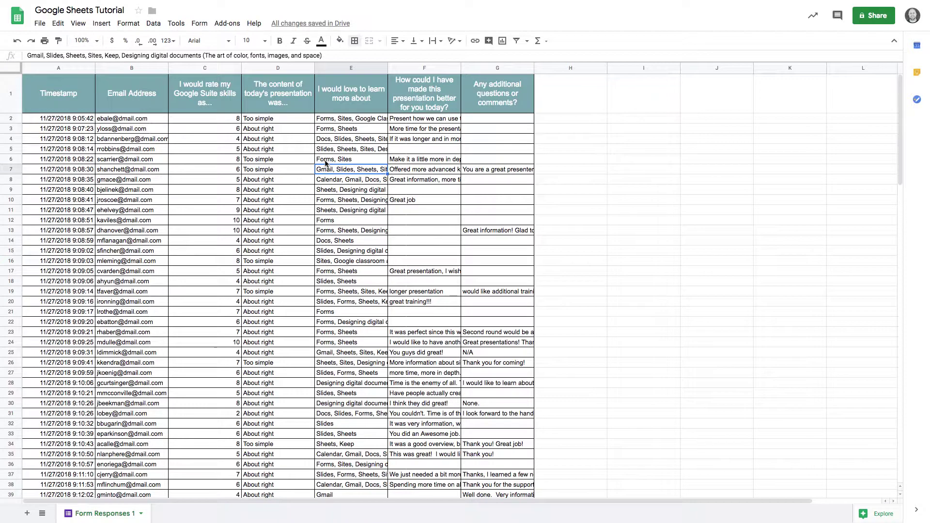
Right-align all table text and set vertical alignment to Middle.
key(ctrl+a)
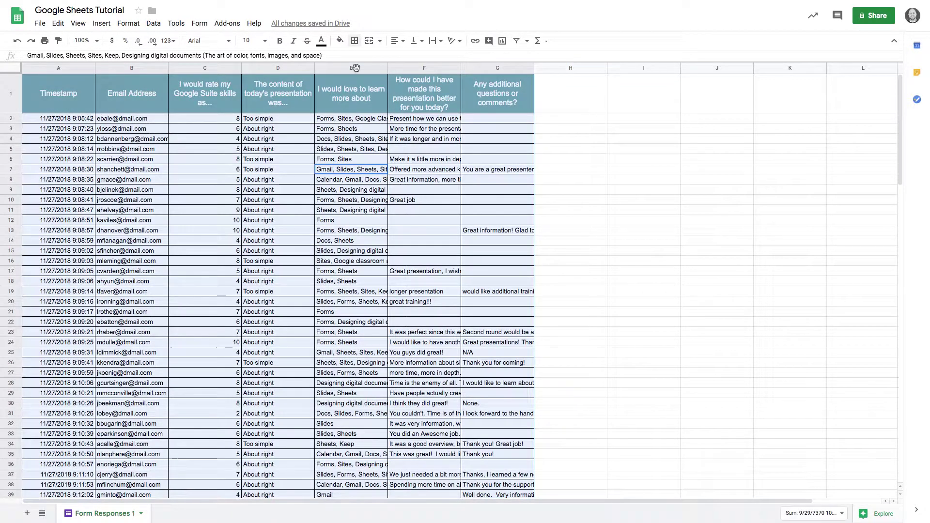
click(397, 40)
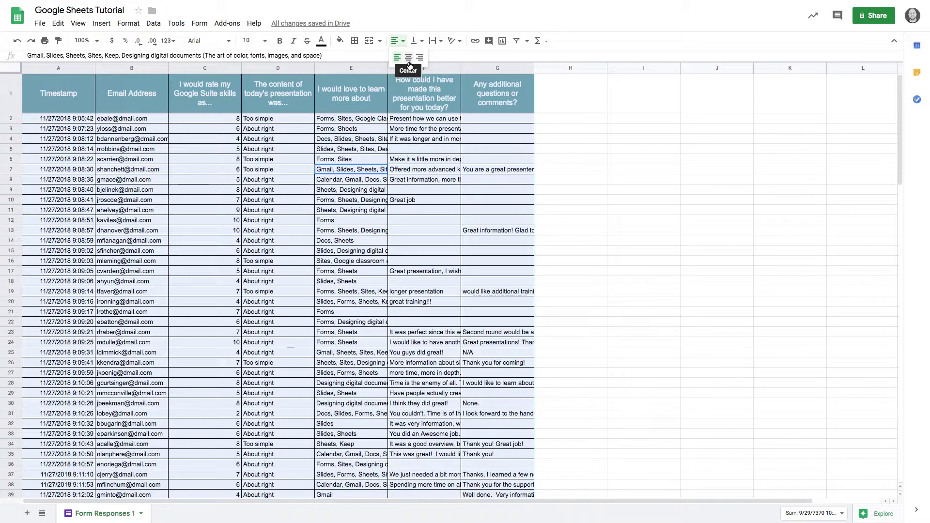
click(408, 62)
click(398, 42)
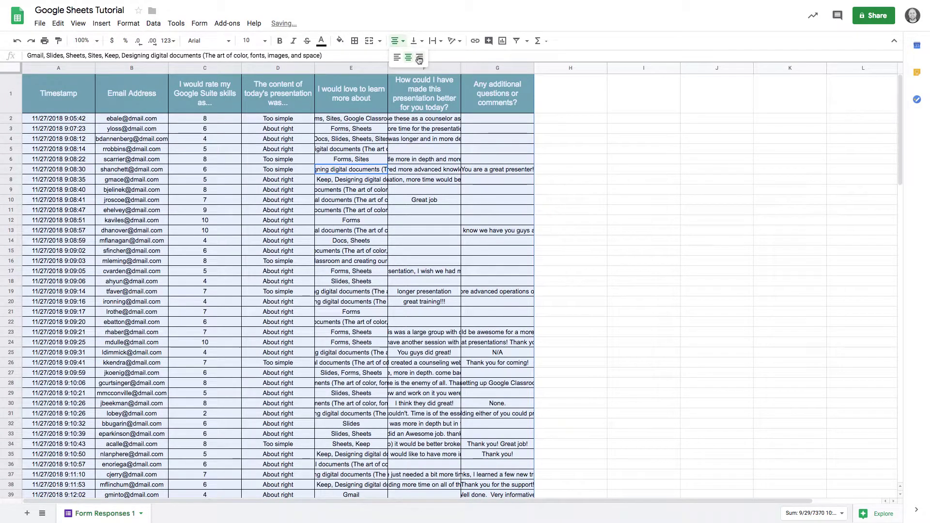
click(422, 62)
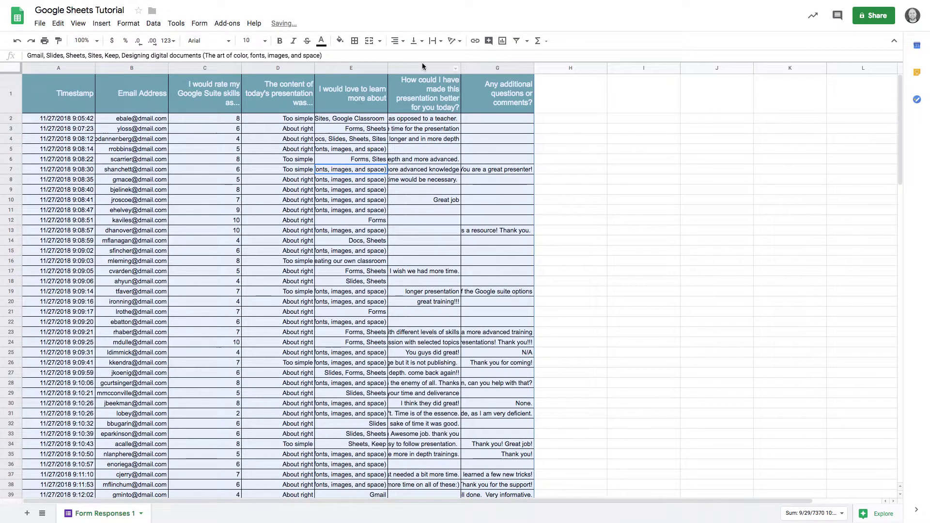
click(419, 43)
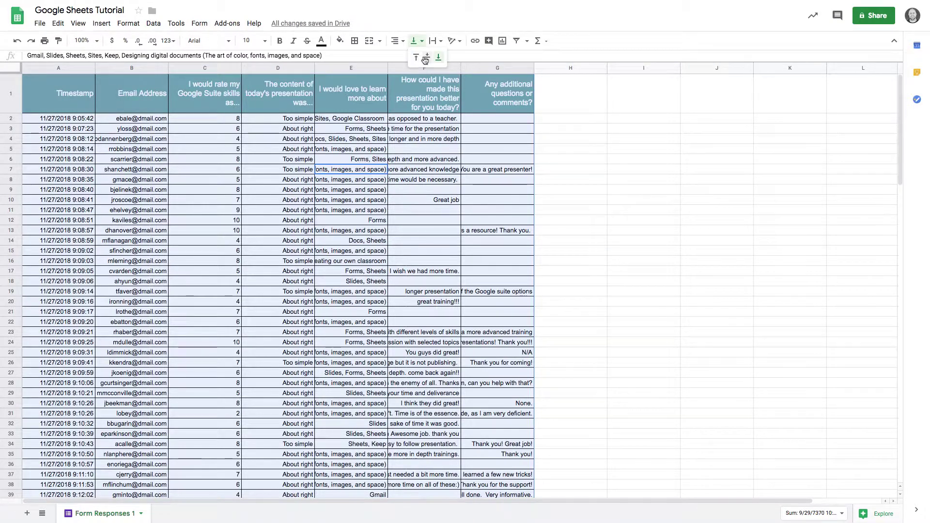
click(417, 58)
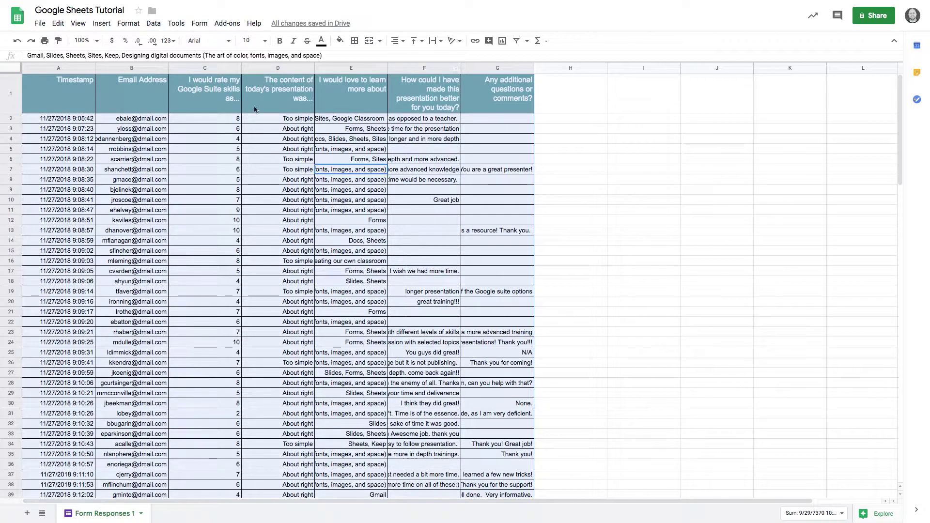
click(417, 41)
click(437, 57)
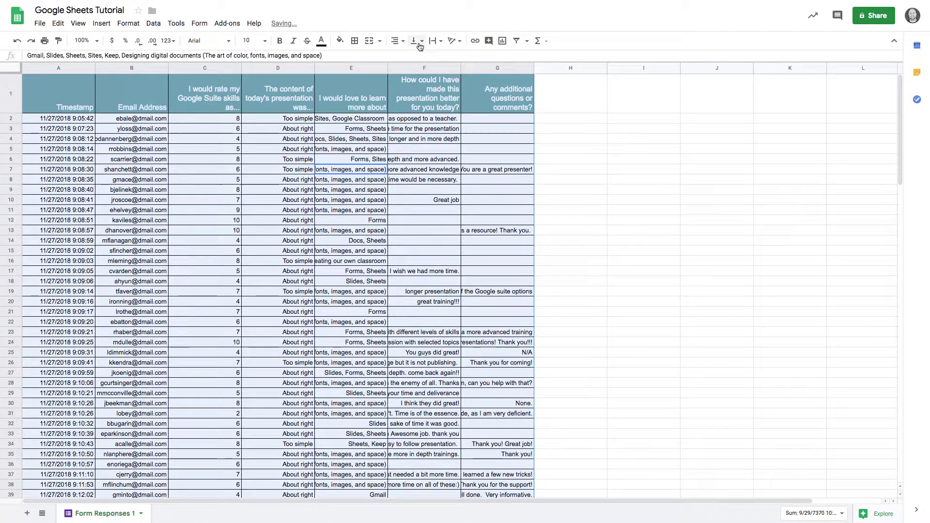
click(417, 40)
click(427, 58)
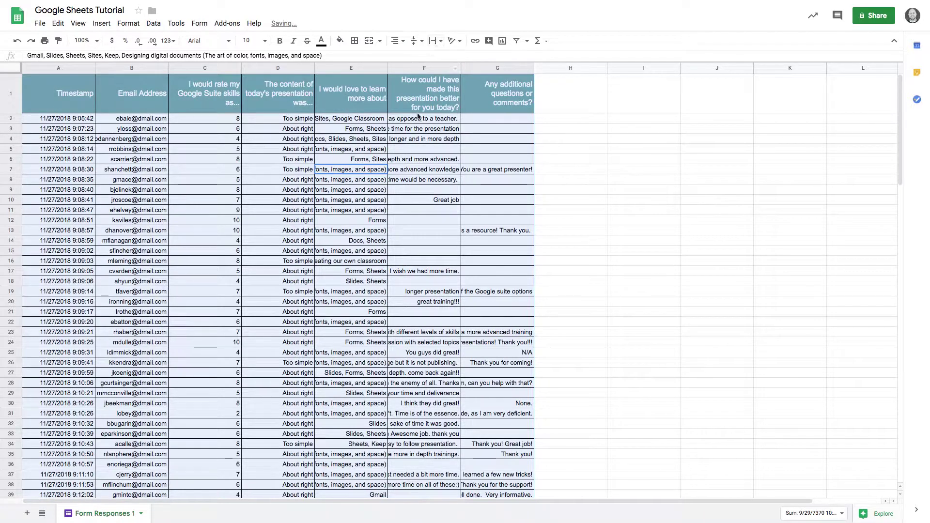
Apply Tilt up text rotation to the header row.
click(34, 102)
click(14, 99)
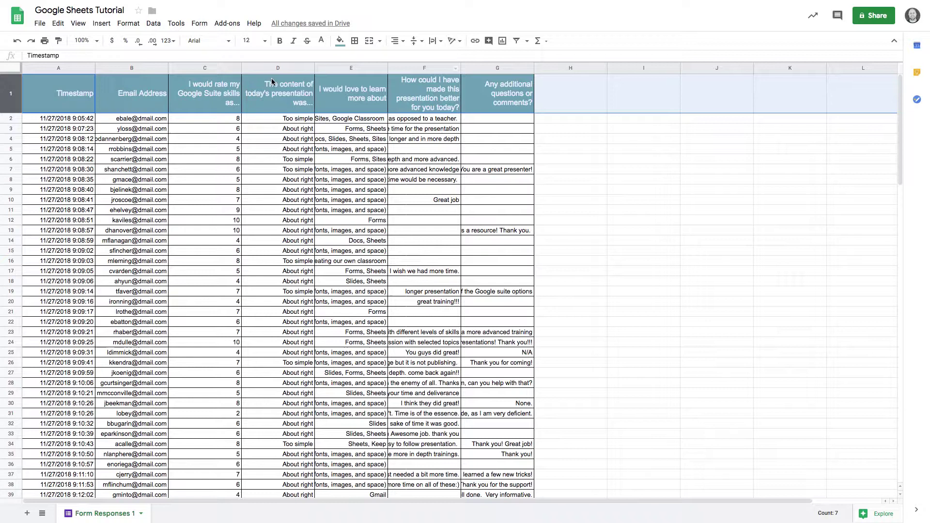
click(458, 42)
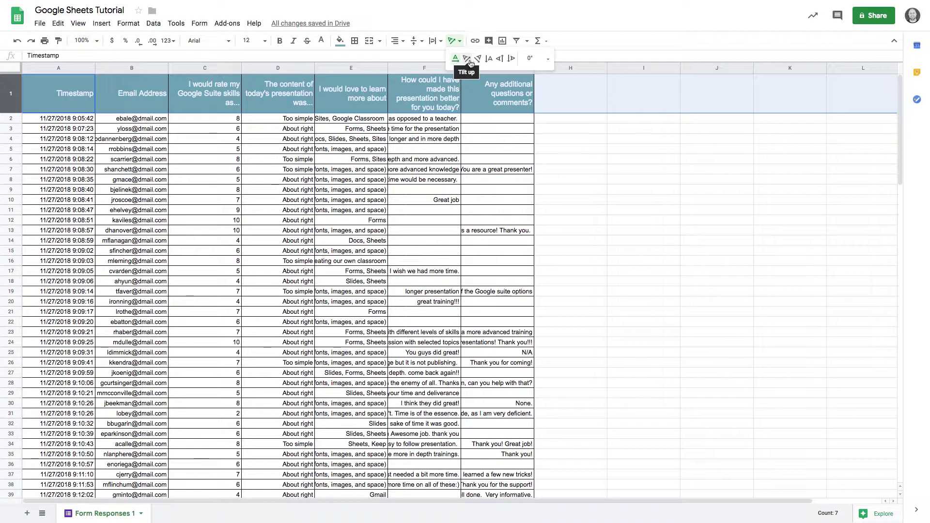
click(467, 60)
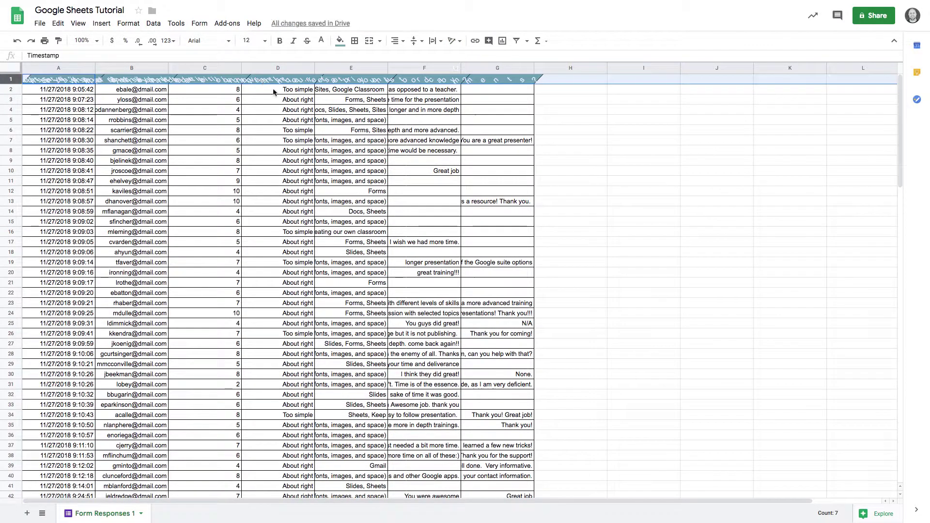
click(270, 86)
Drag row 1's bottom border down to make the header row much taller.
click(270, 81)
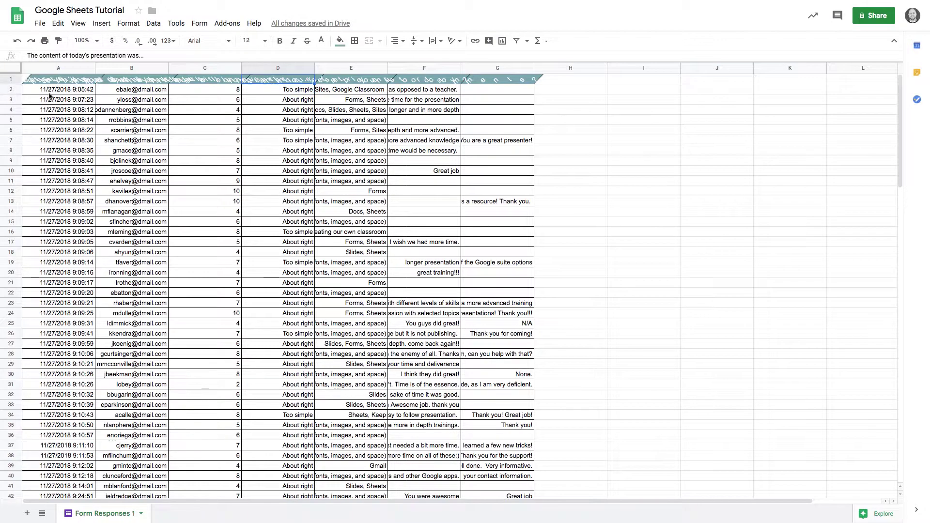
click(13, 80)
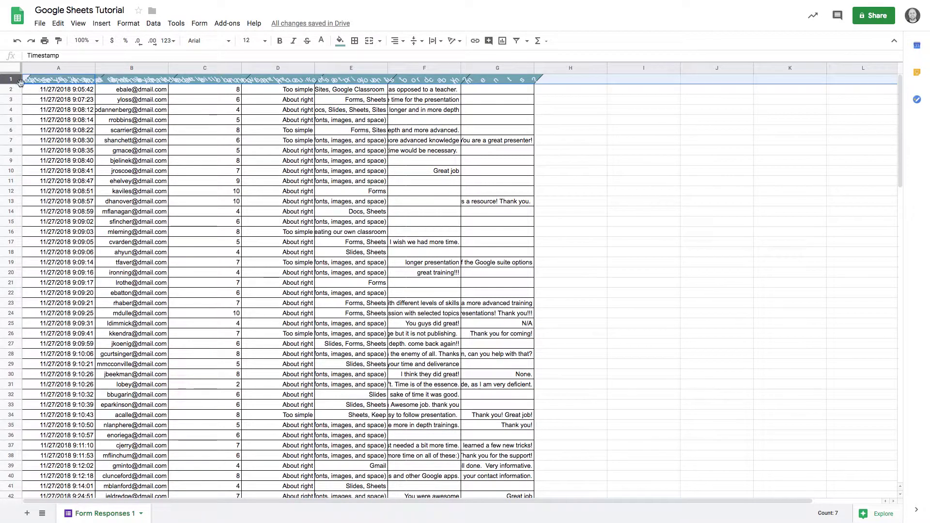
drag(15, 84, 11, 150)
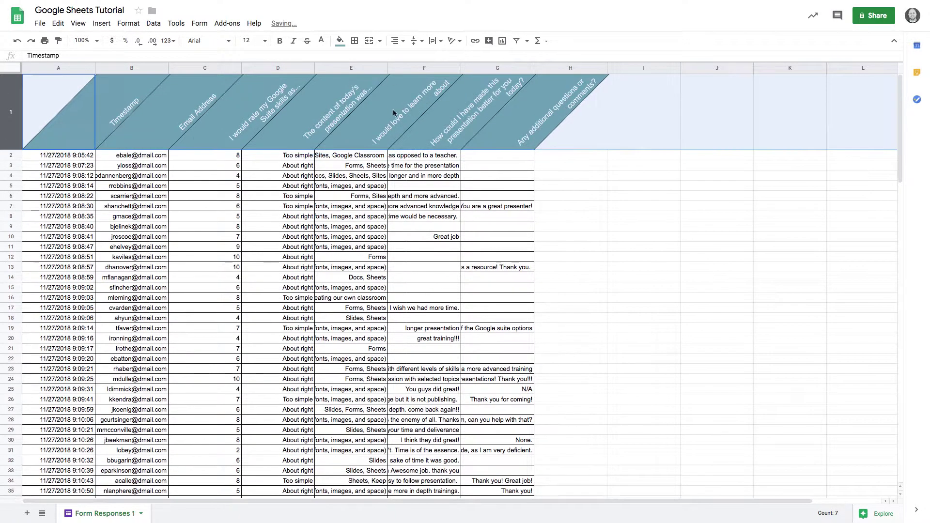
click(507, 165)
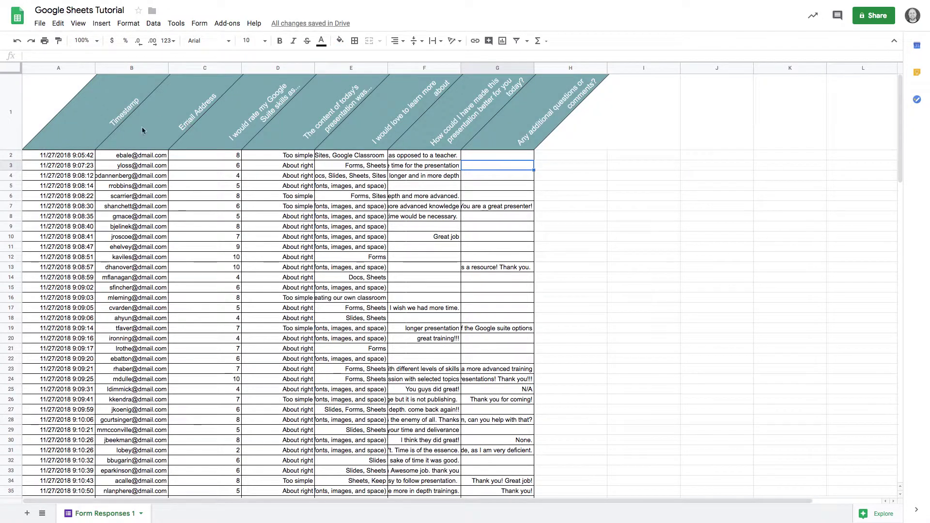
Set row 1's tilted headings to horizontal Center alignment instead of right.
click(10, 112)
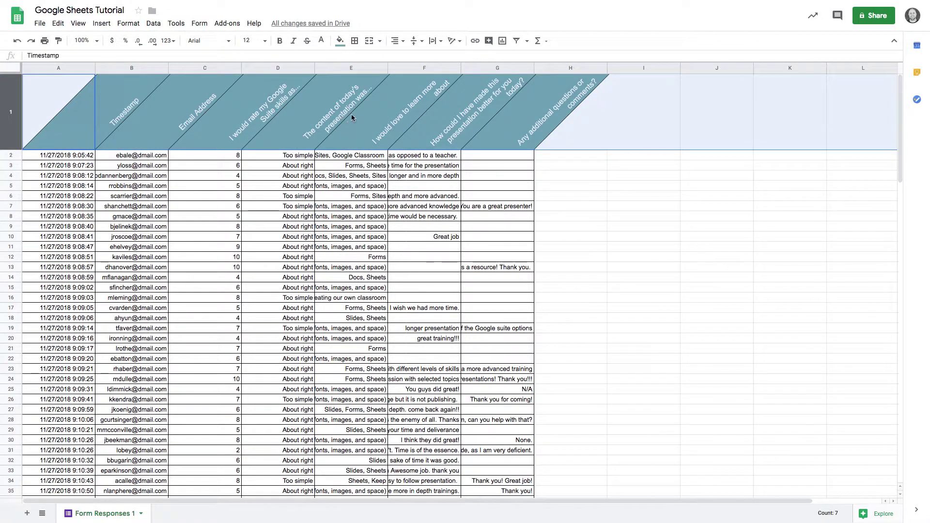
click(401, 43)
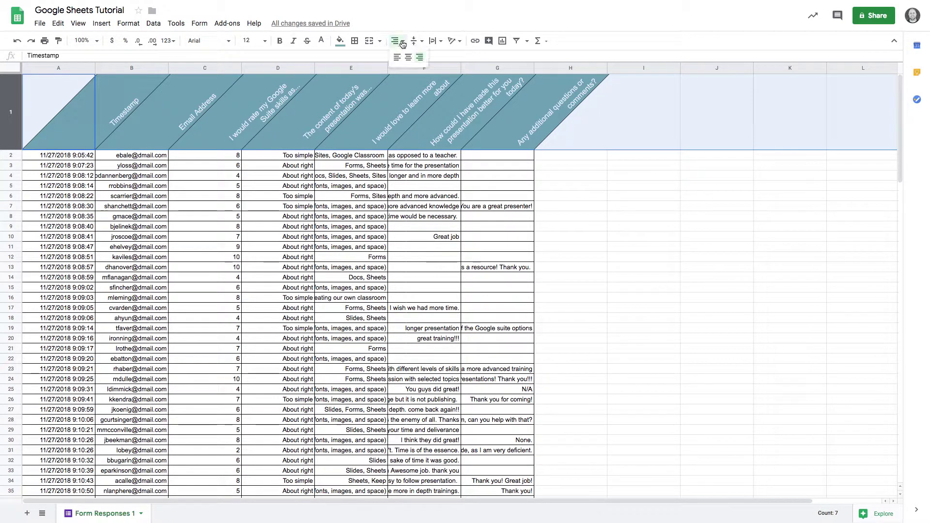
click(409, 57)
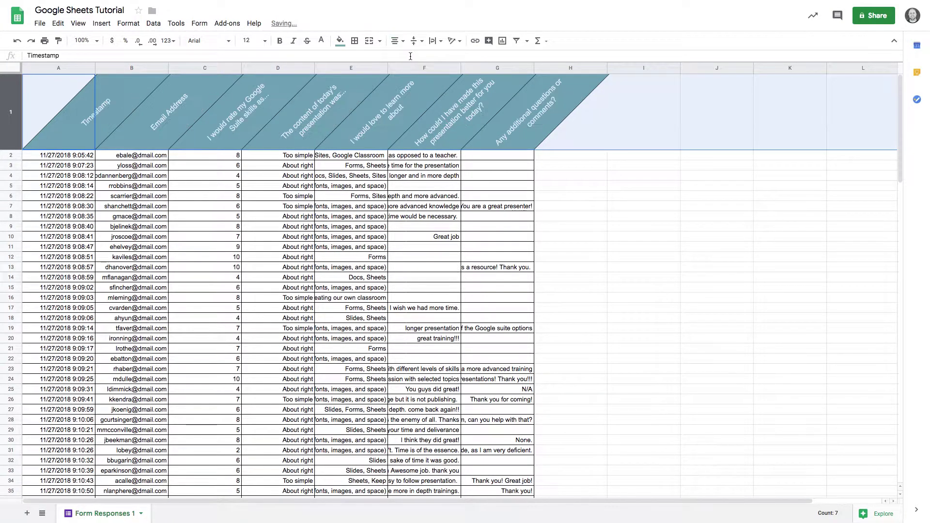
click(397, 41)
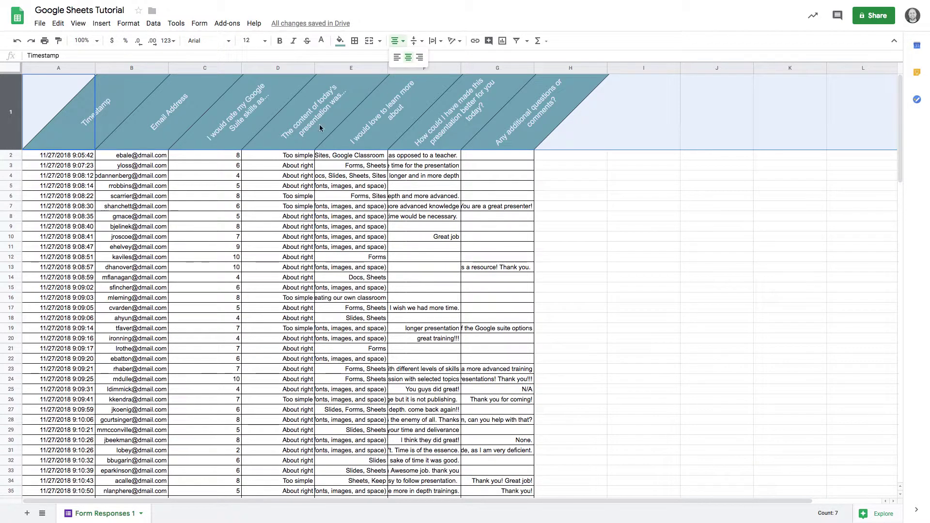
click(304, 165)
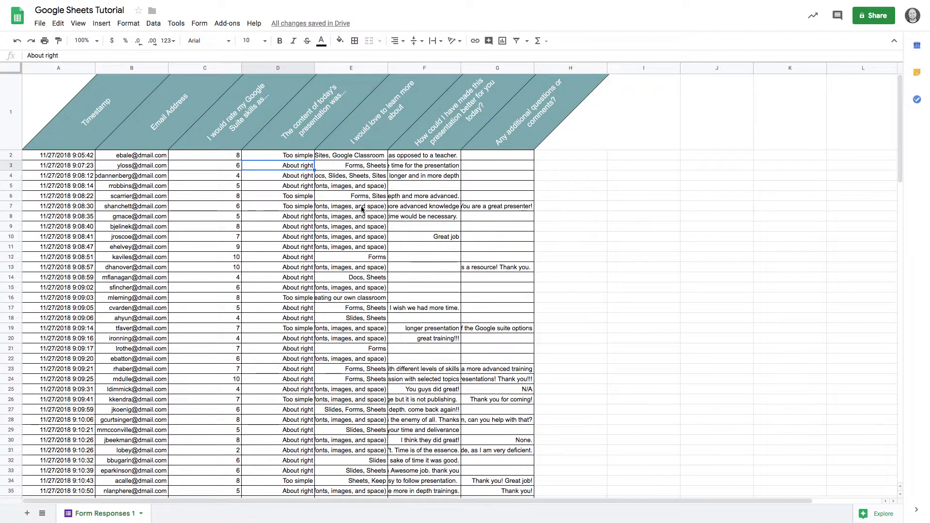